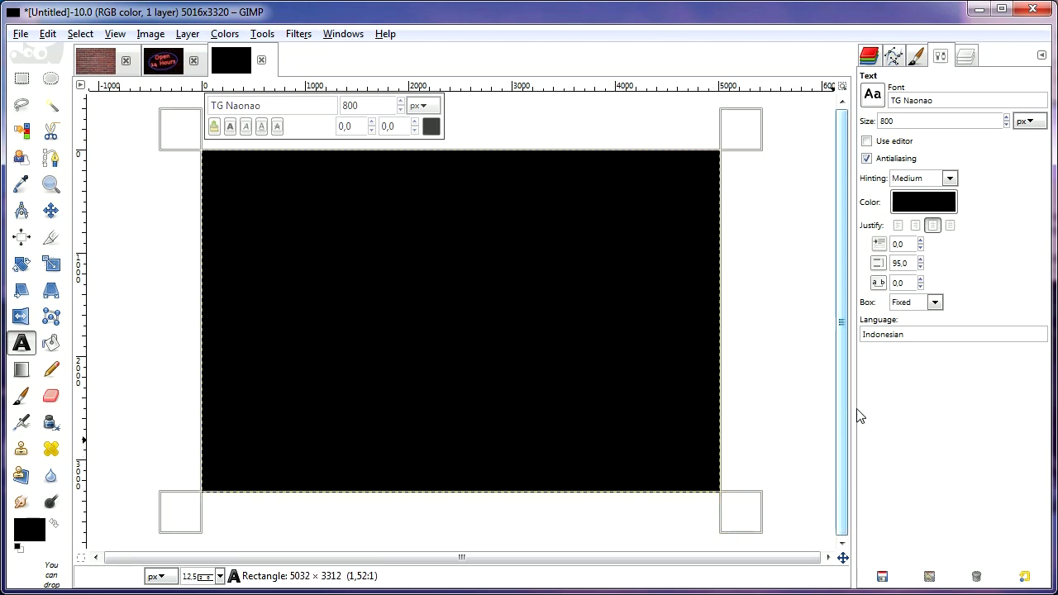
Set the text color to red ea0f0f.
click(940, 206)
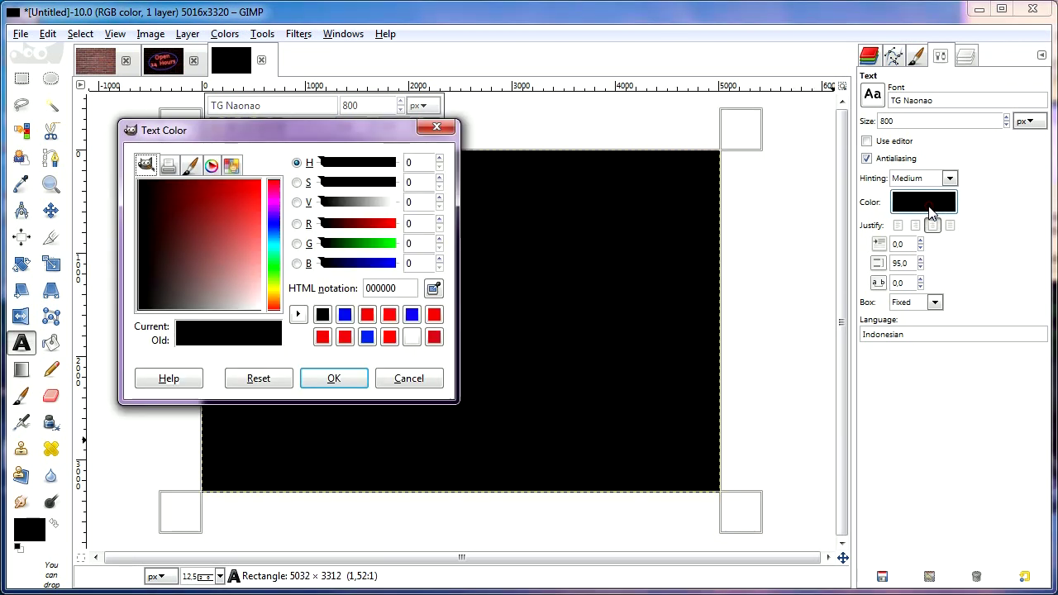
click(367, 317)
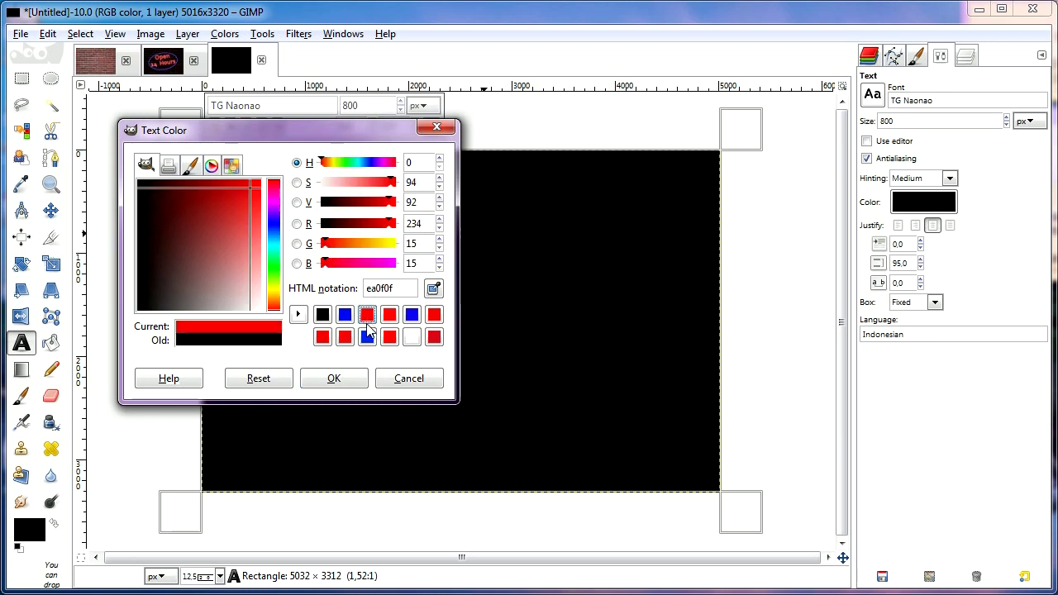
click(344, 377)
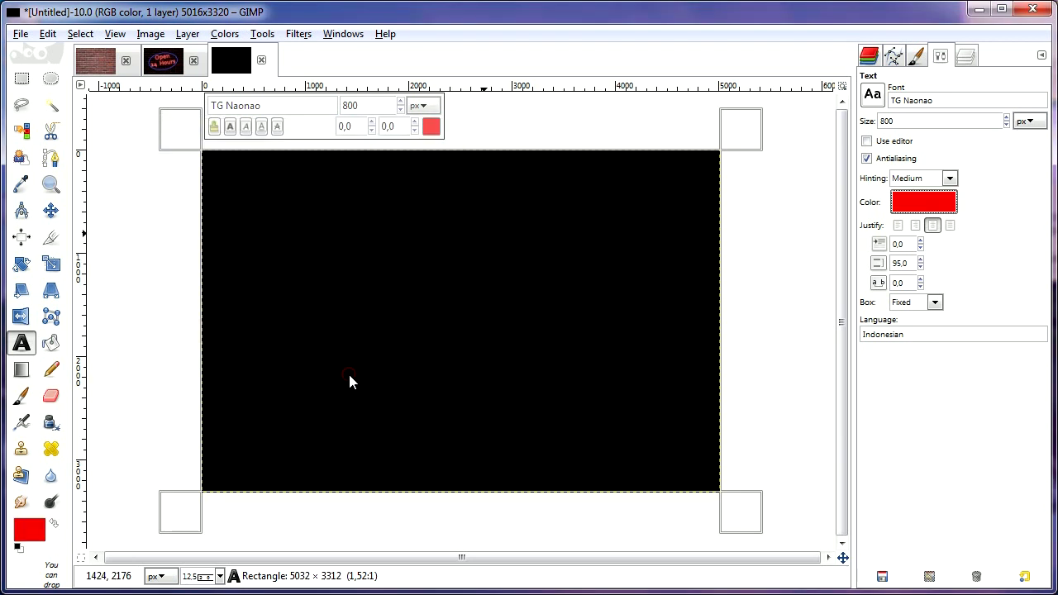
Add the text "Open" and "24 Hours" on two lines over the black canvas, with an empty line above them.
click(447, 215)
text(O)
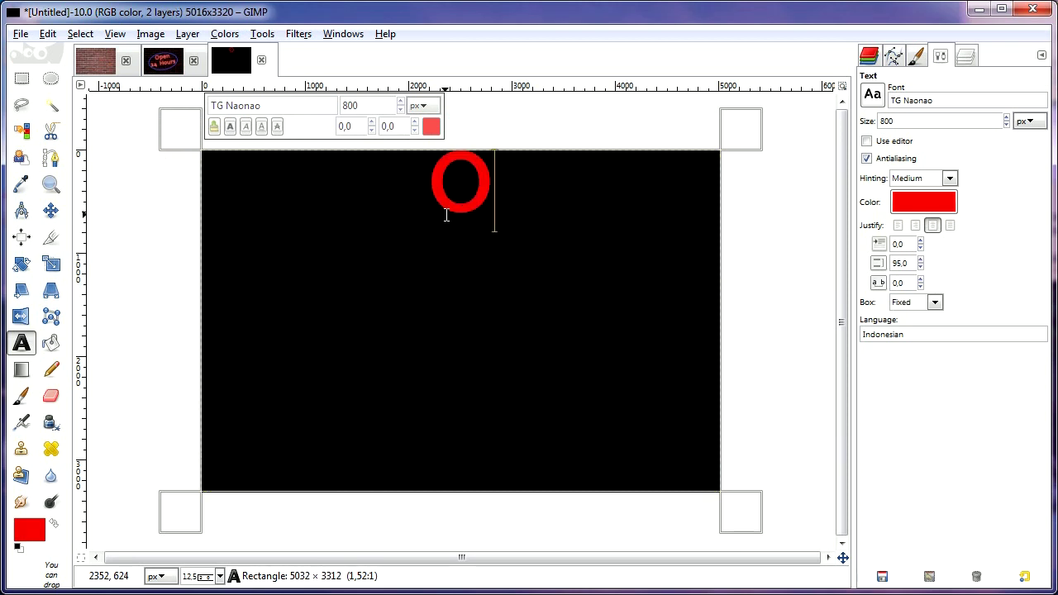
text(pen 2)
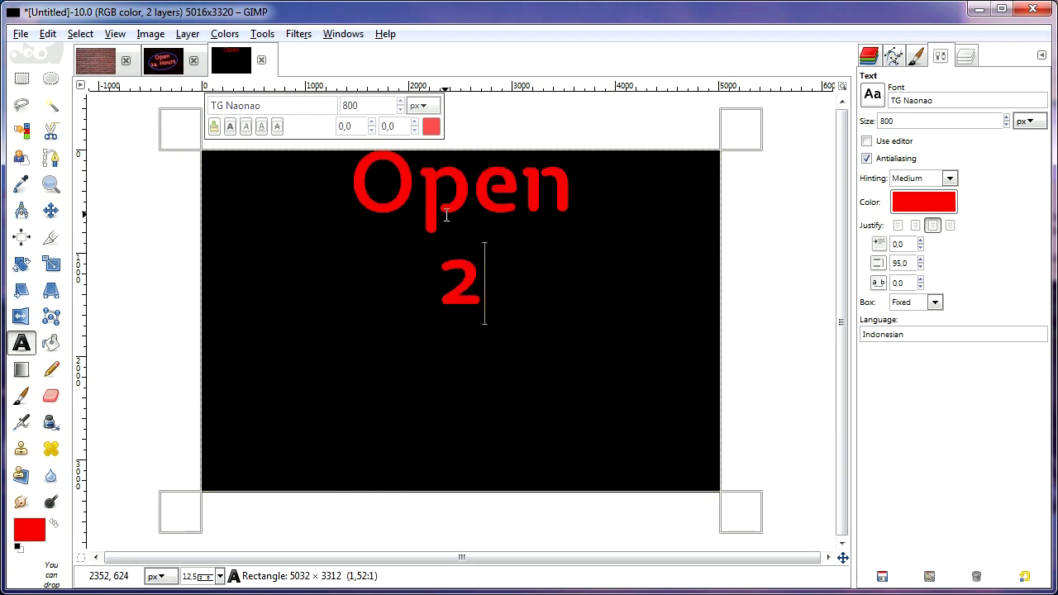
text(4 Hours)
key(Up)
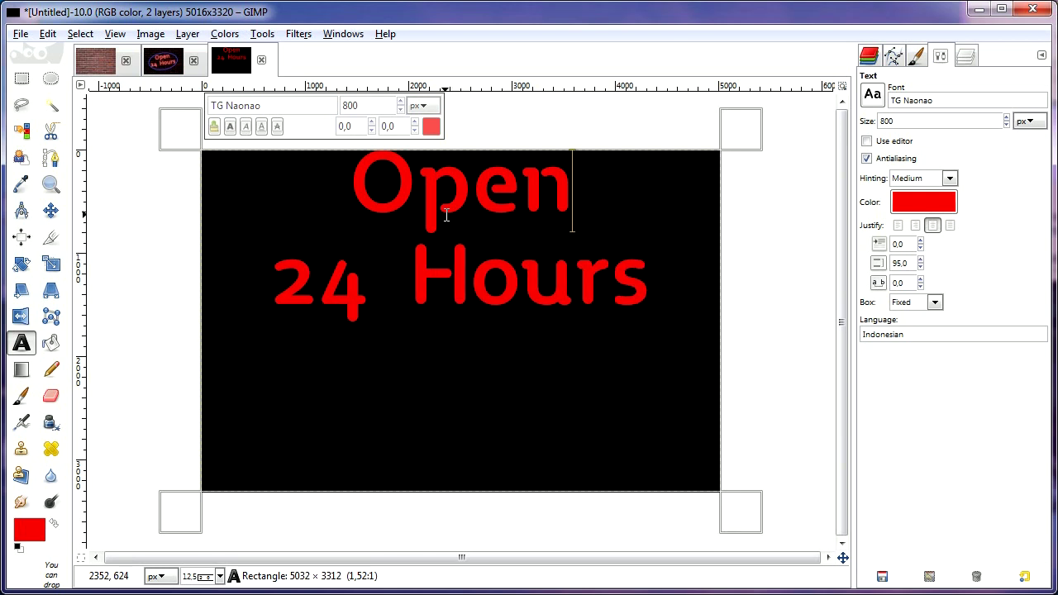
key(Return)
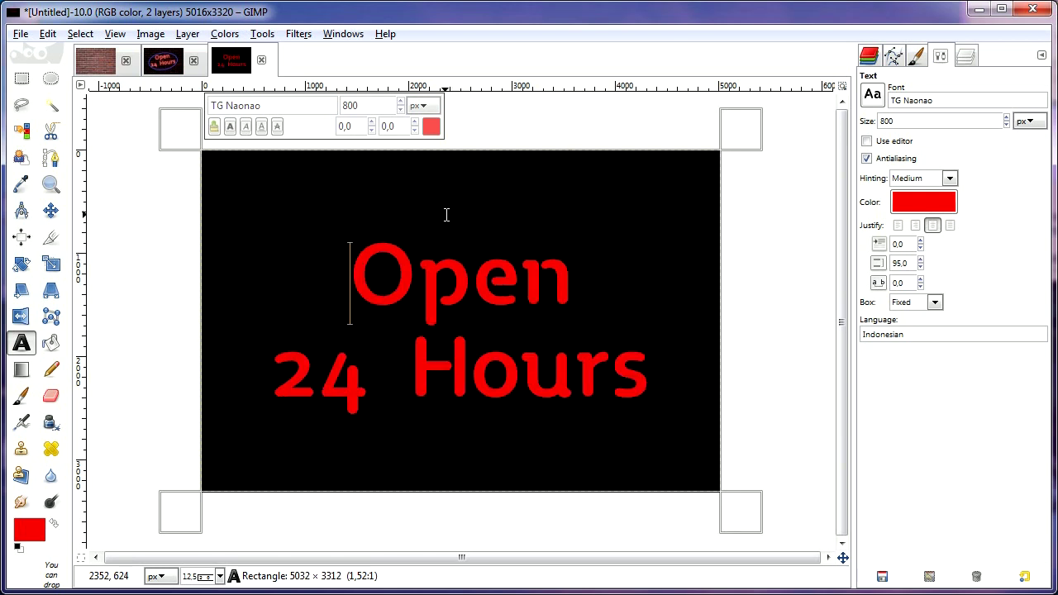
Create a selection from the text layer's alpha and shrink it by 35 px.
click(966, 57)
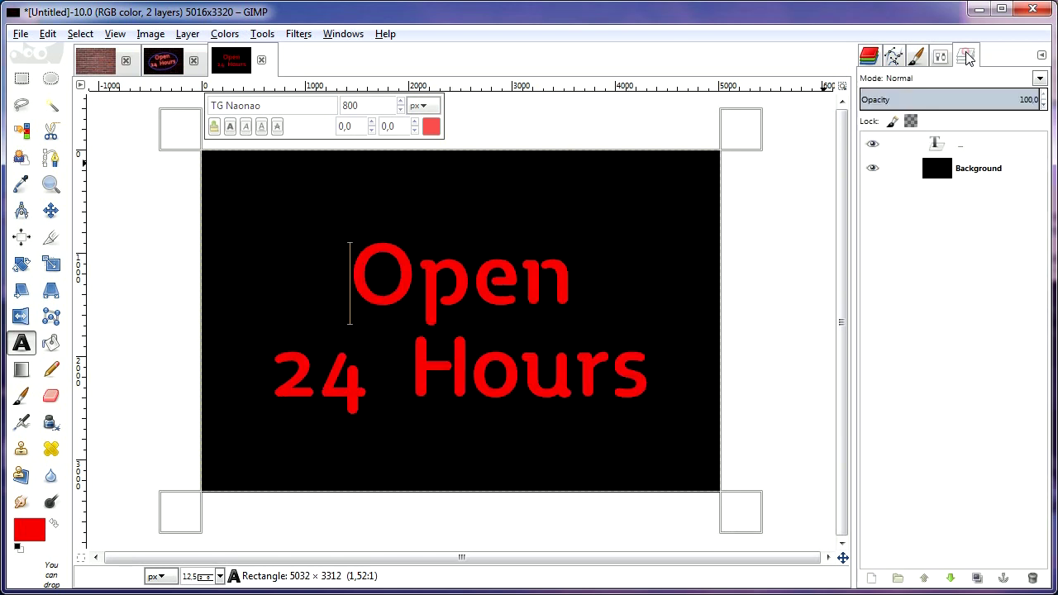
click(186, 34)
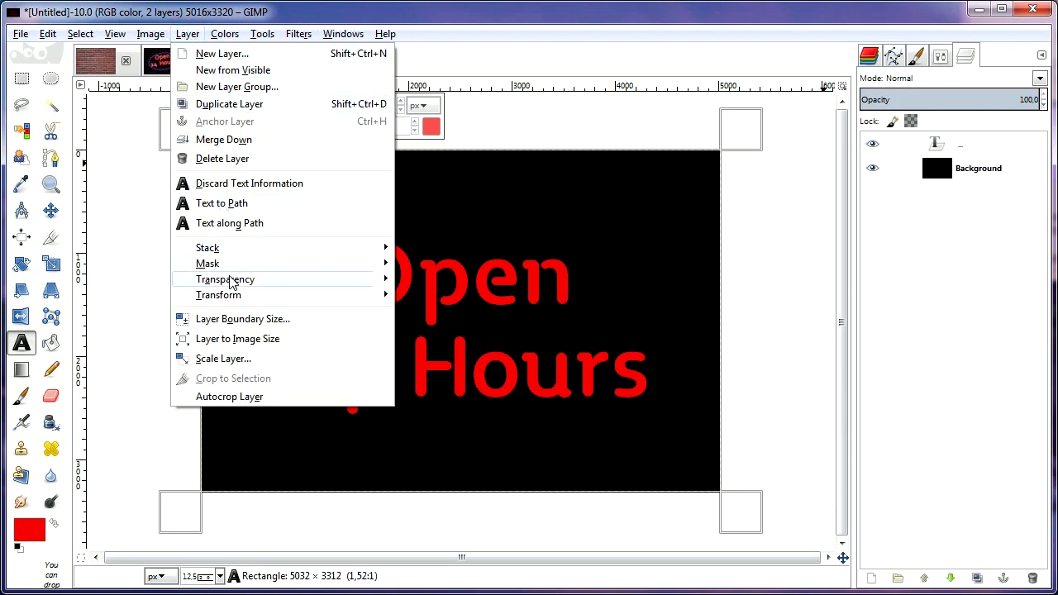
mouse_move(236, 281)
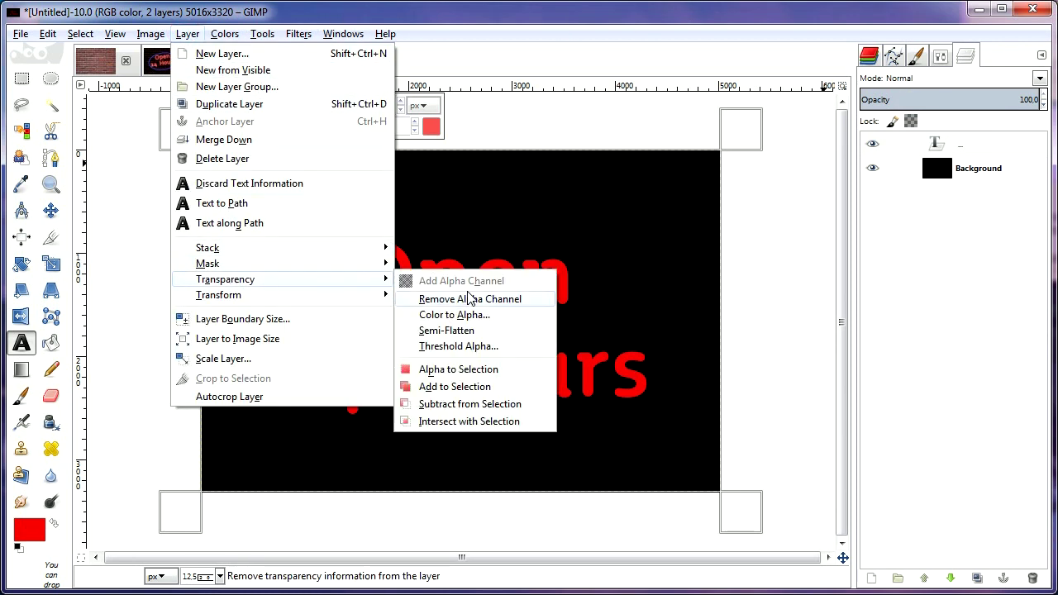
click(484, 369)
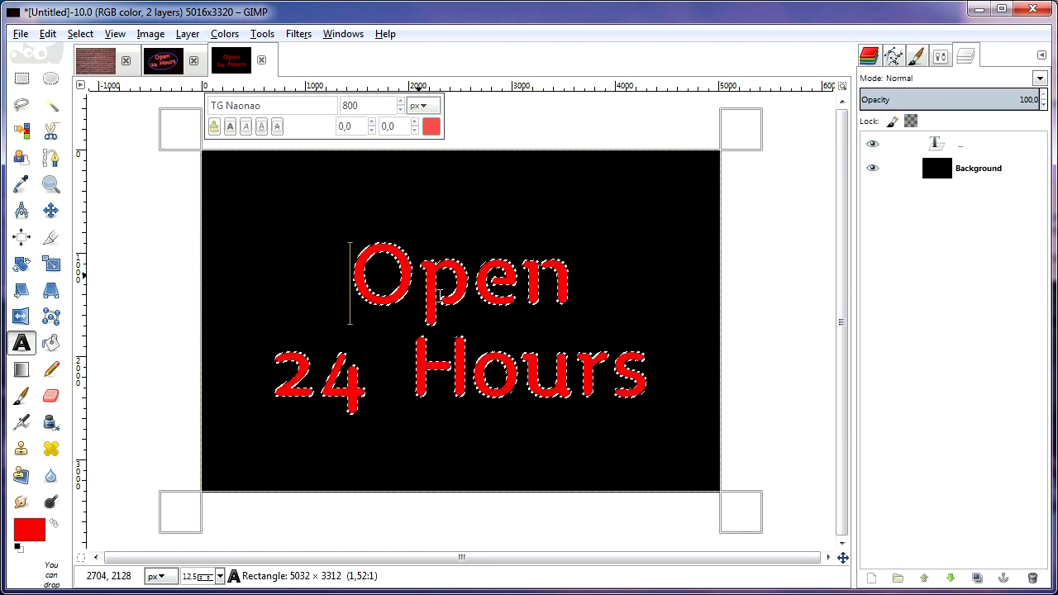
click(82, 37)
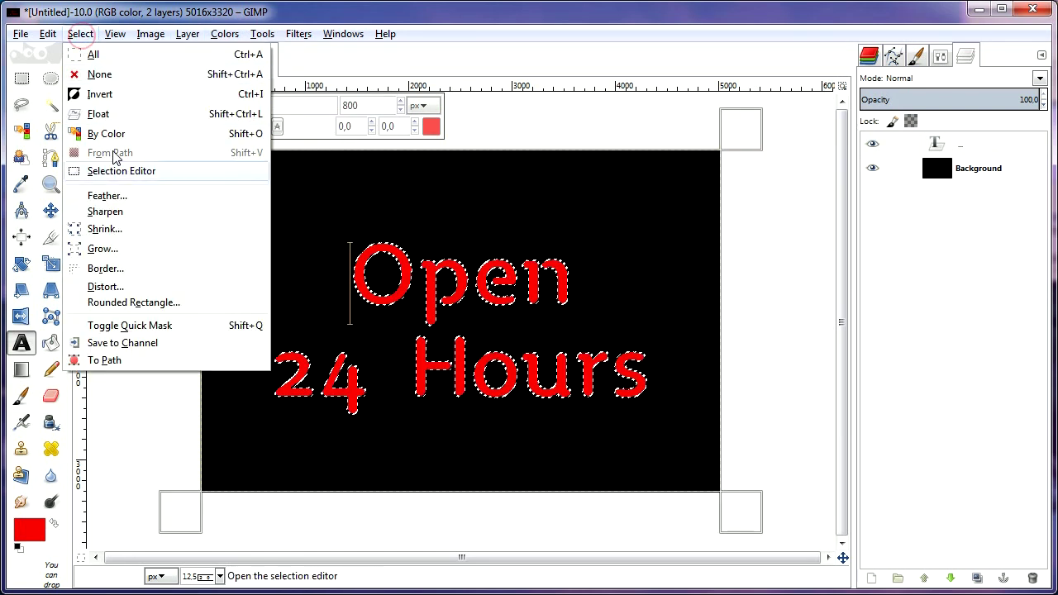
click(113, 230)
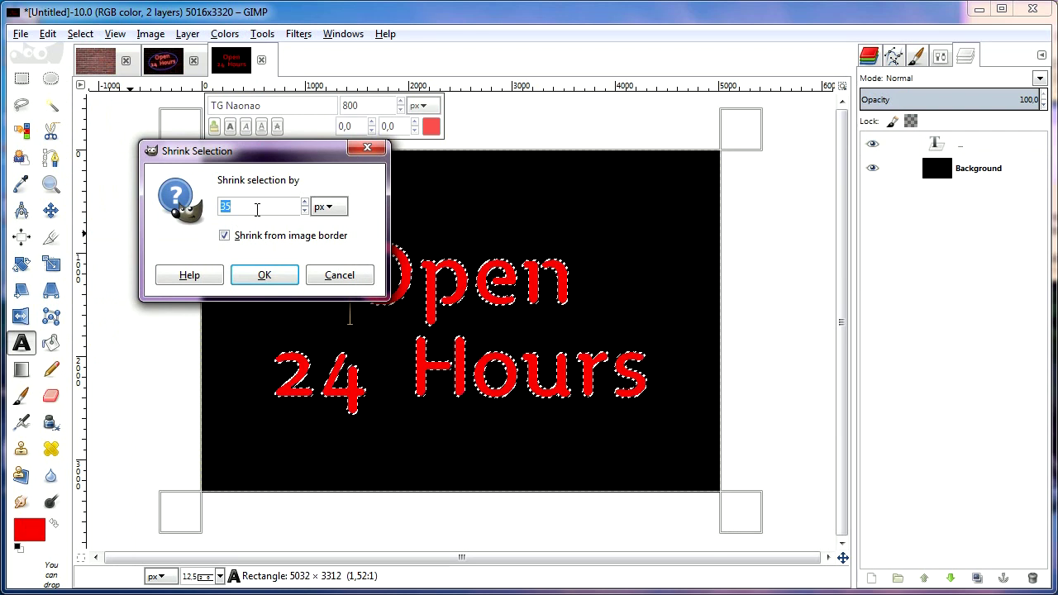
click(264, 275)
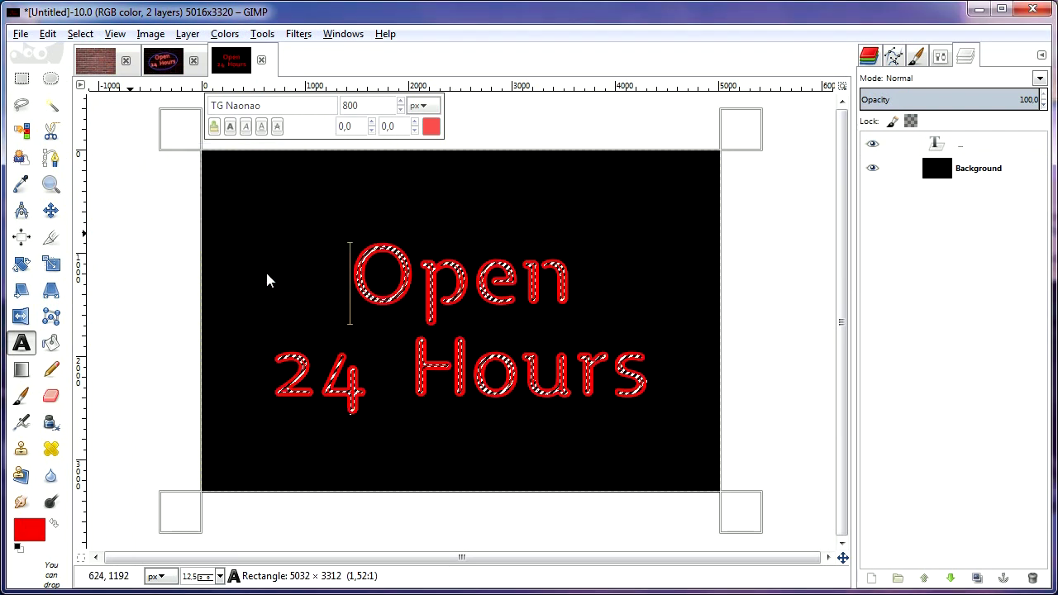
Clear the selected inside of the letters so only outlines remain, and remove the selection.
click(47, 37)
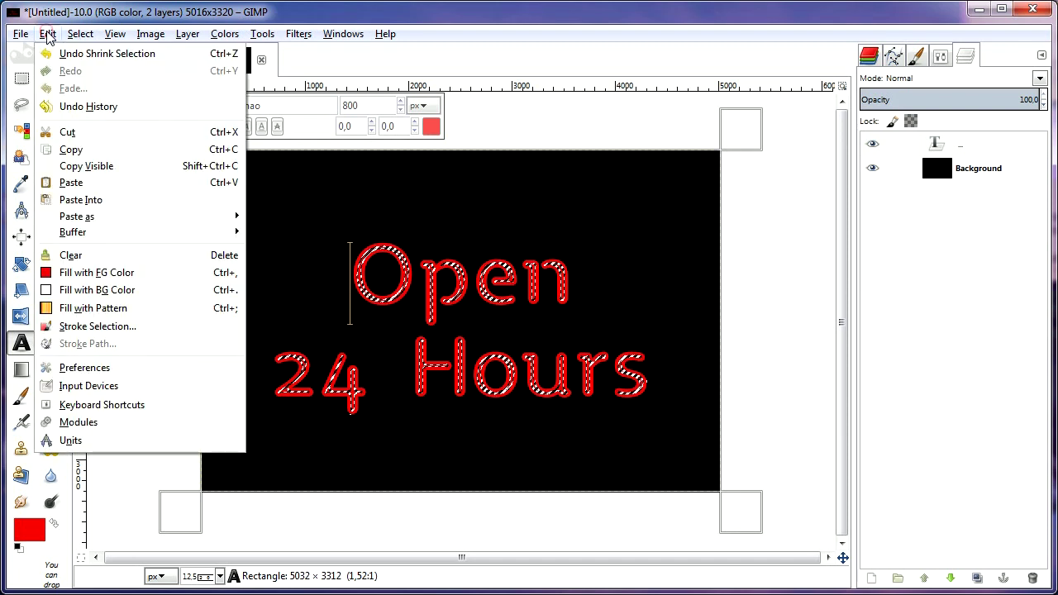
click(105, 257)
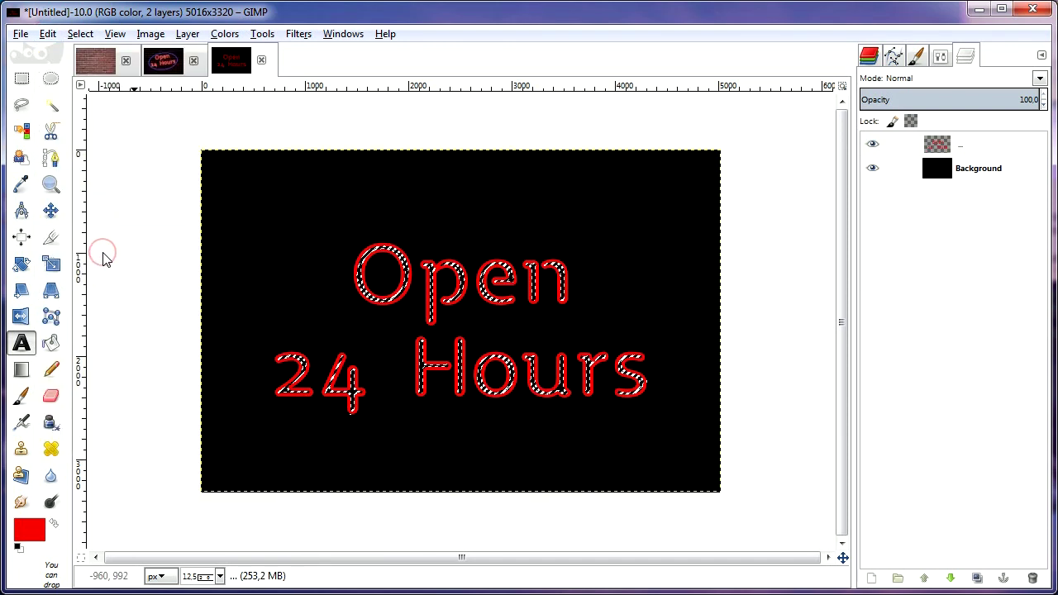
click(85, 33)
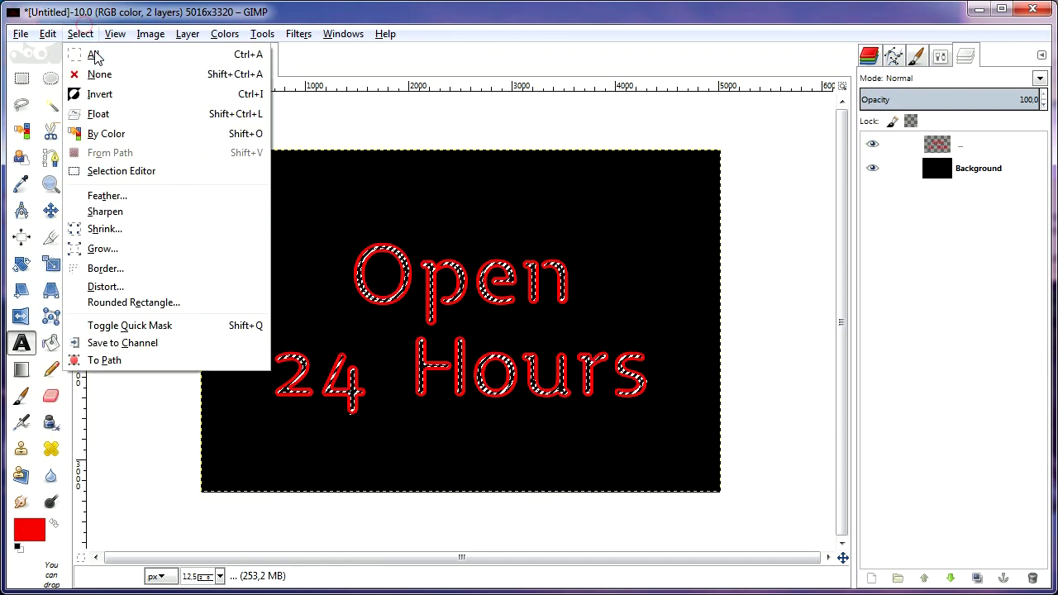
click(100, 75)
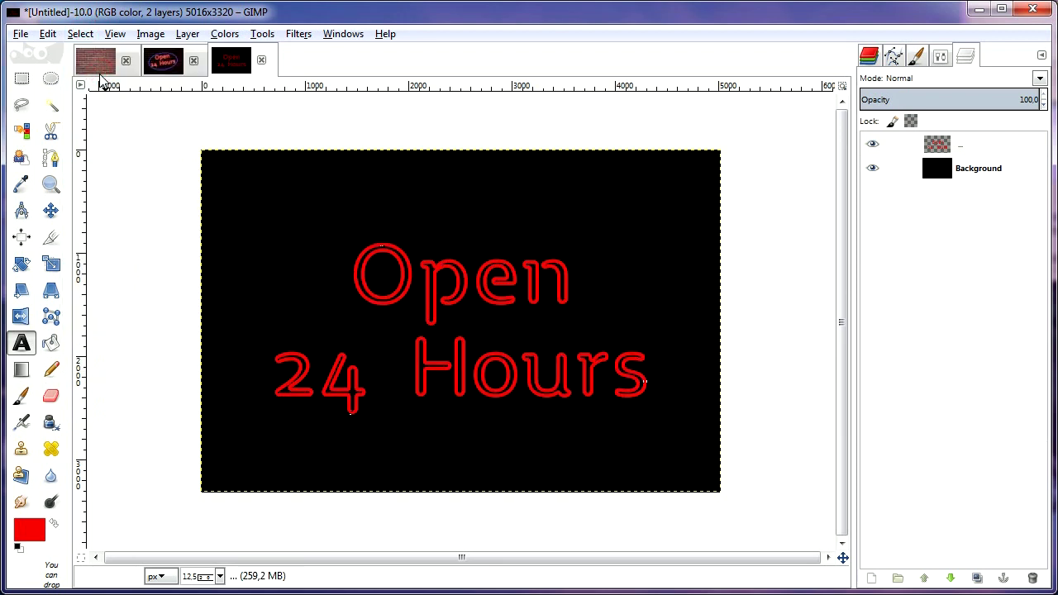
Hide the Background layer and open the Alpha to Logo Neon filter for the outlined text layer.
click(871, 169)
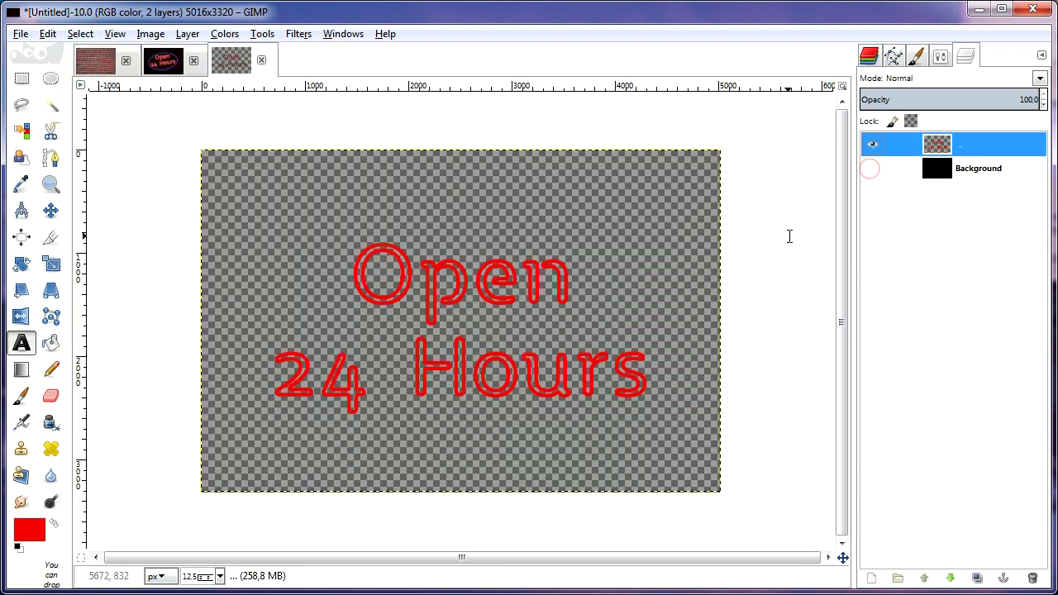
click(301, 35)
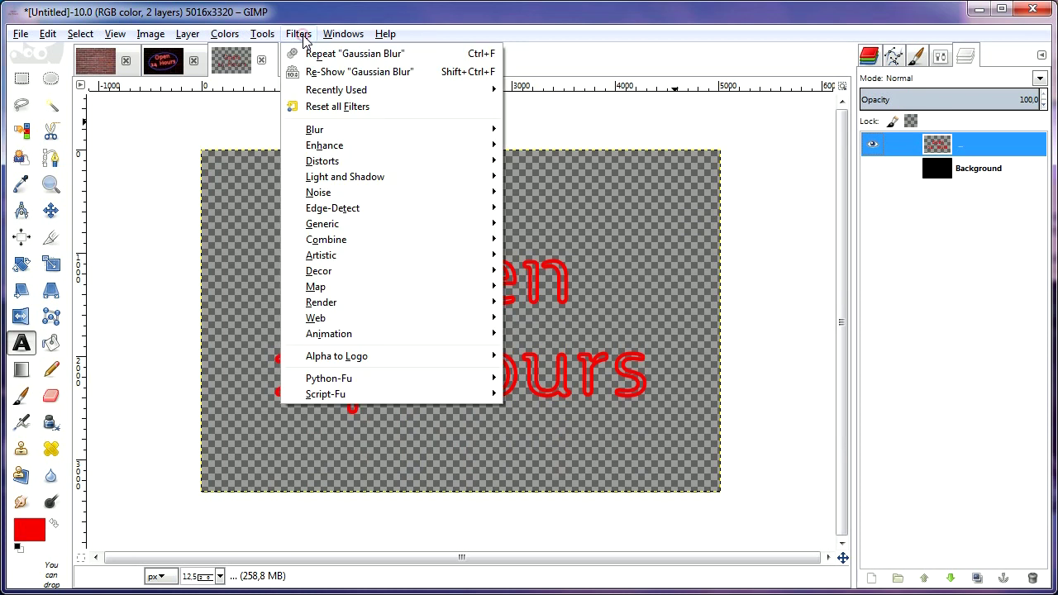
mouse_move(372, 358)
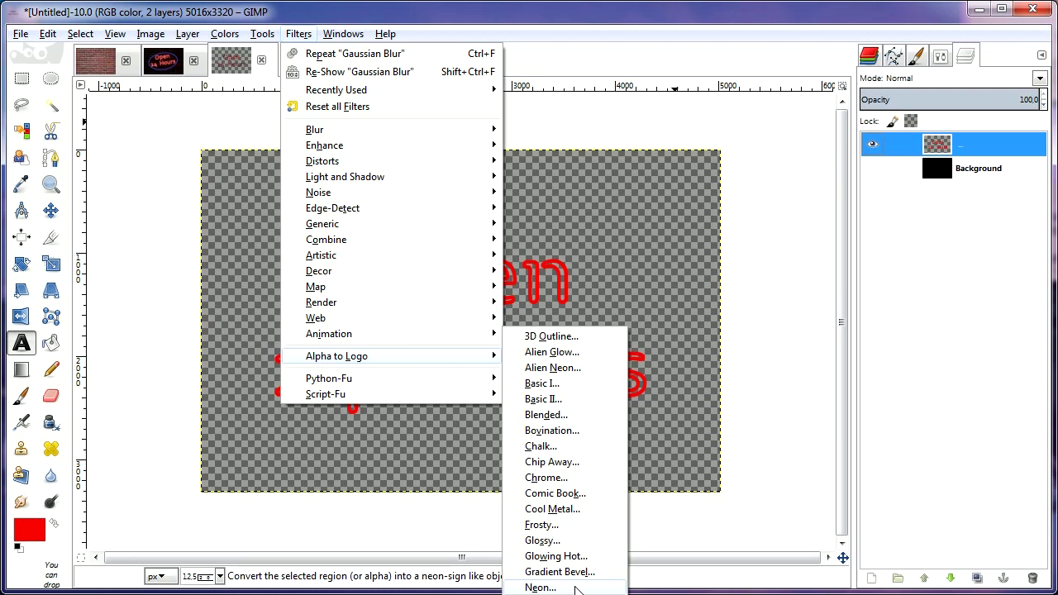
click(542, 587)
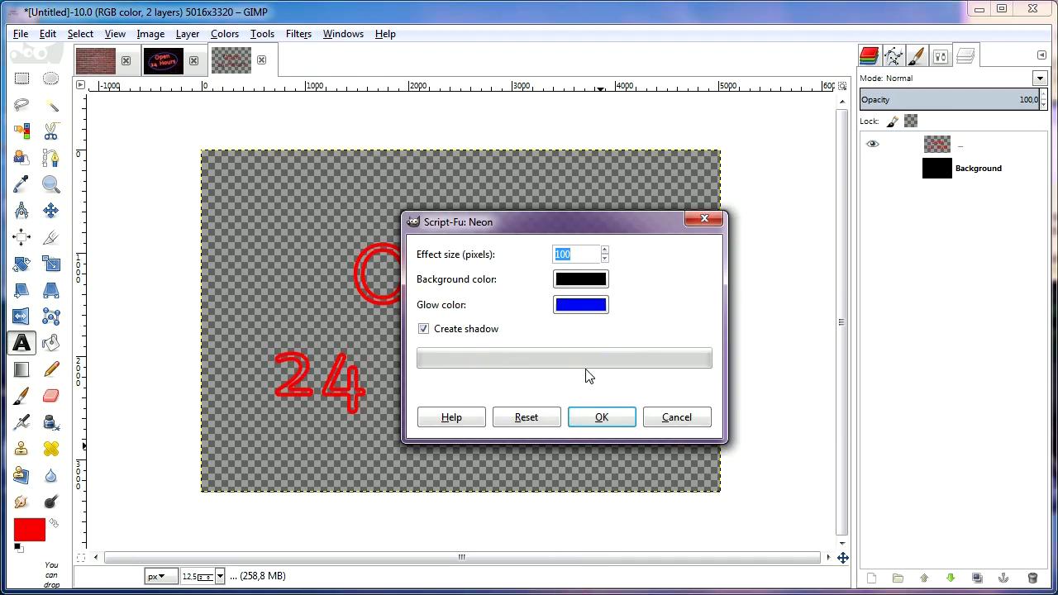
Change the glow color to red ea0e0e, matching the foreground color, and apply the Neon effect at 100 pixels with a shadow.
click(581, 305)
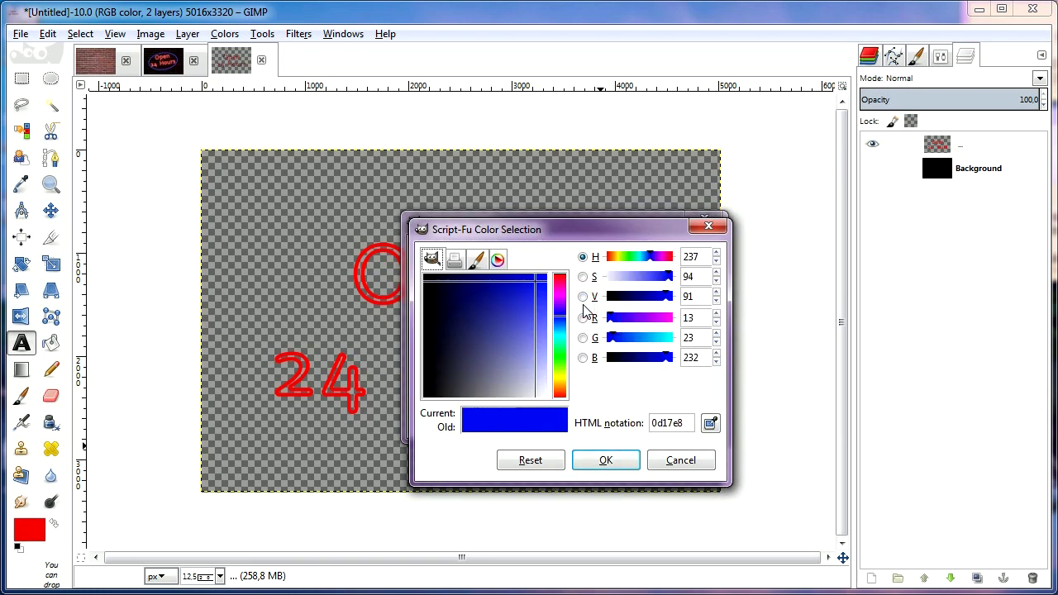
click(709, 424)
key(Escape)
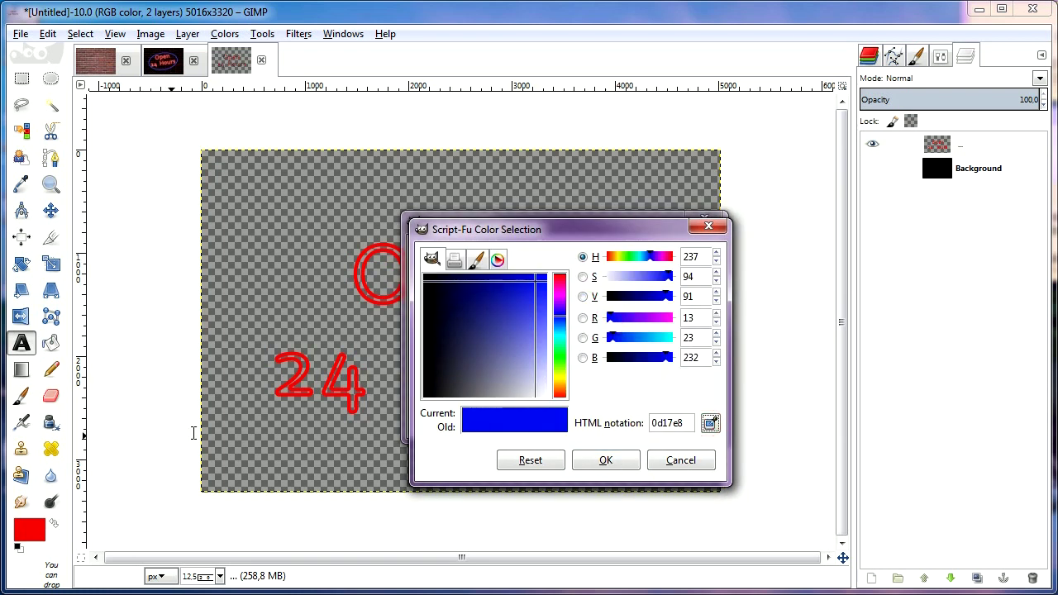
click(30, 538)
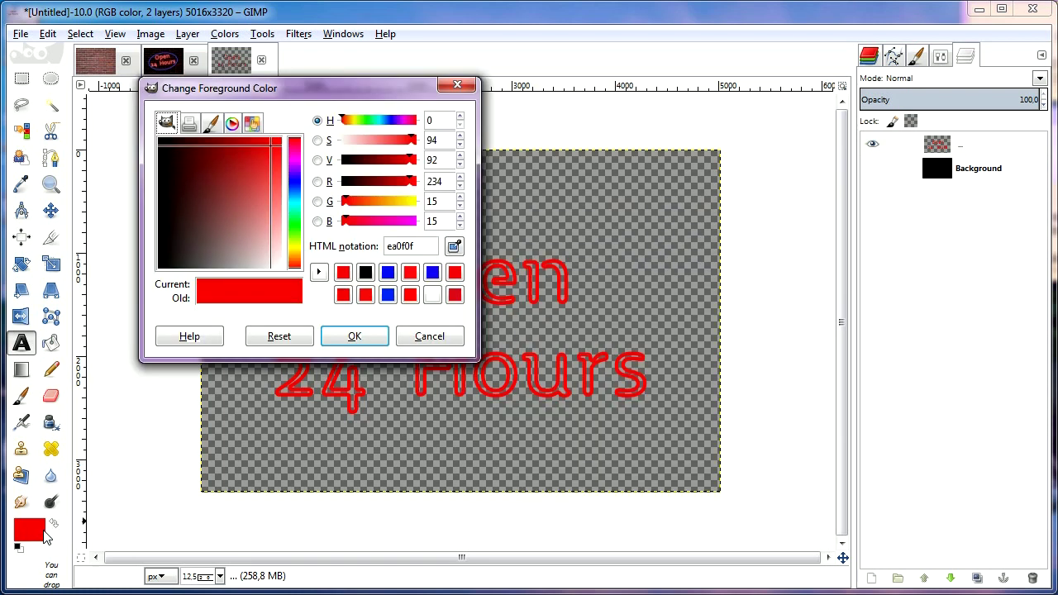
double_click(419, 245)
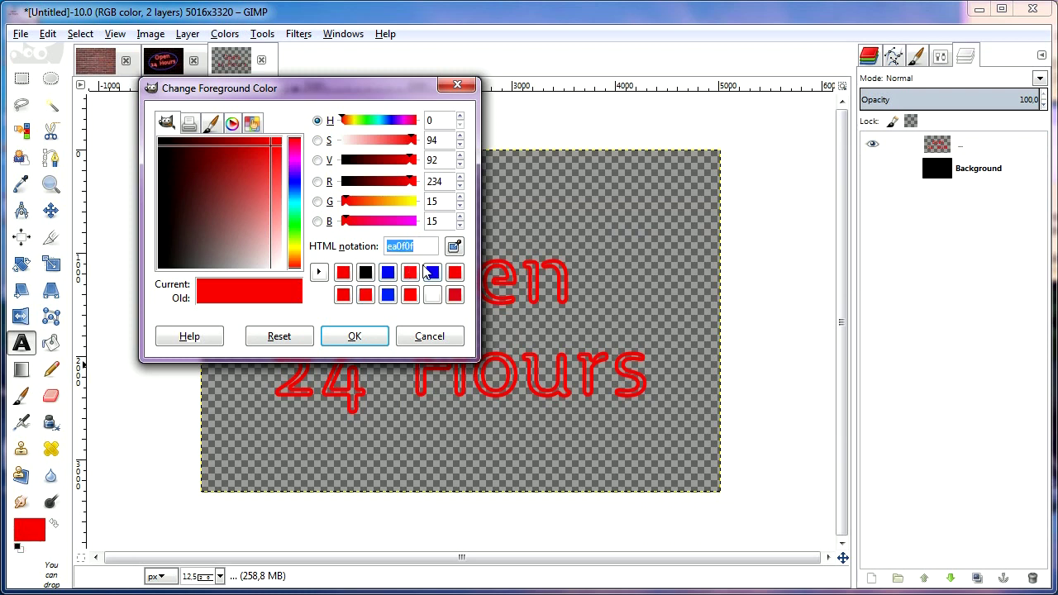
click(359, 335)
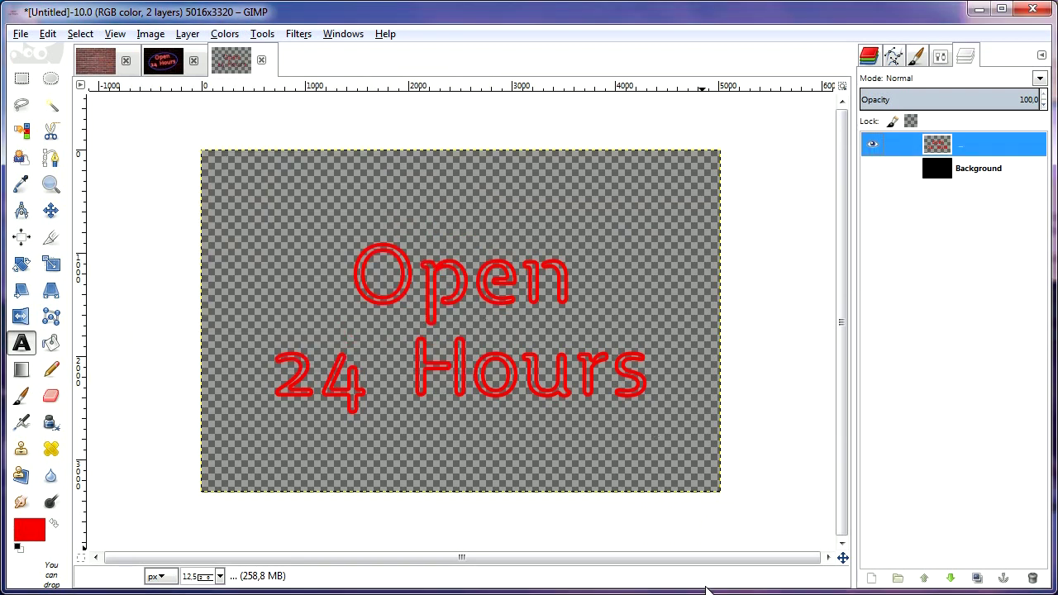
click(707, 588)
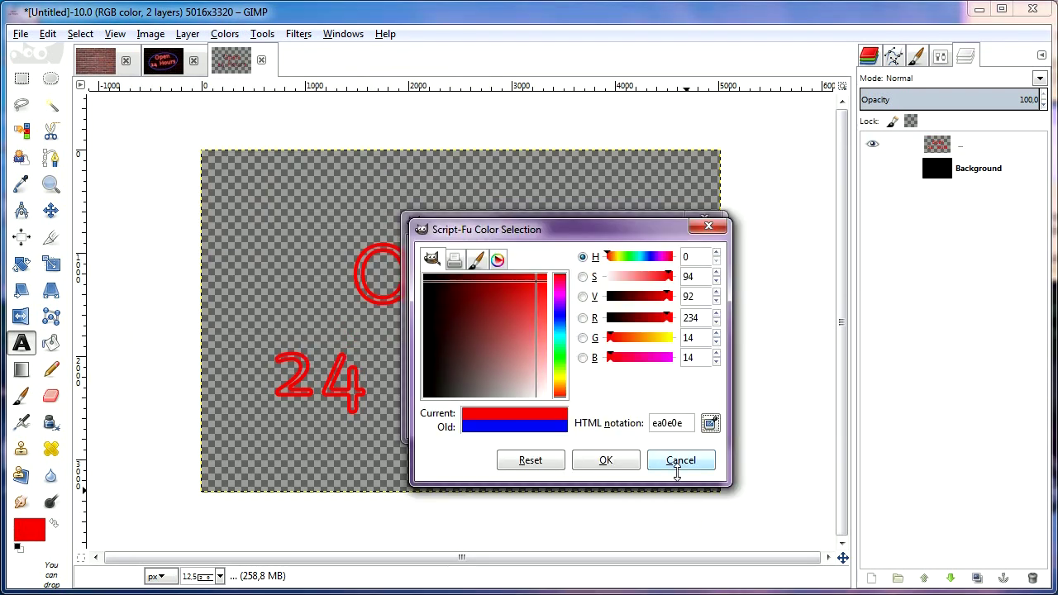
click(683, 422)
click(619, 468)
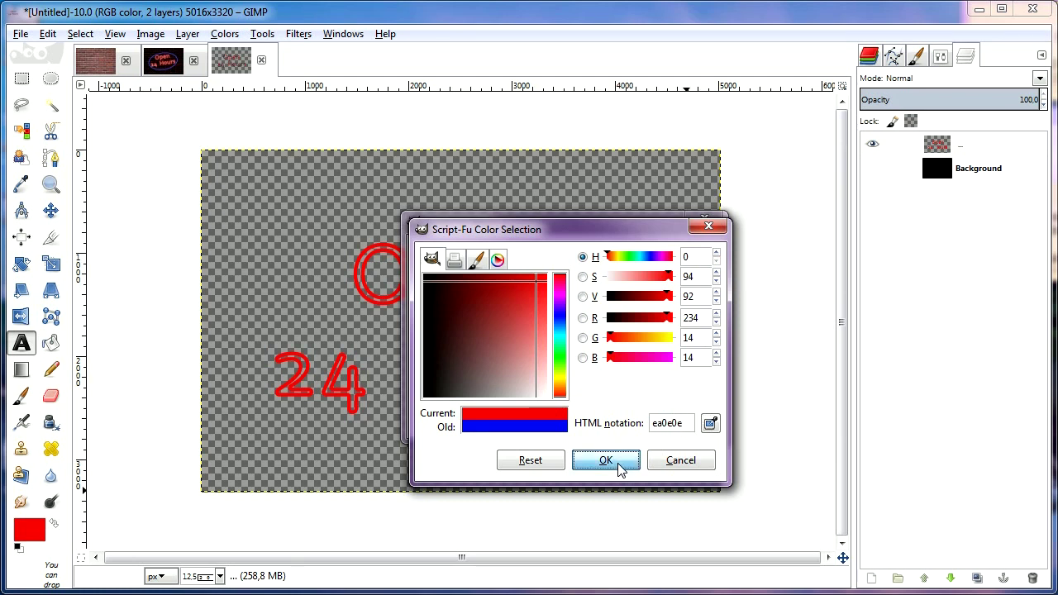
click(611, 425)
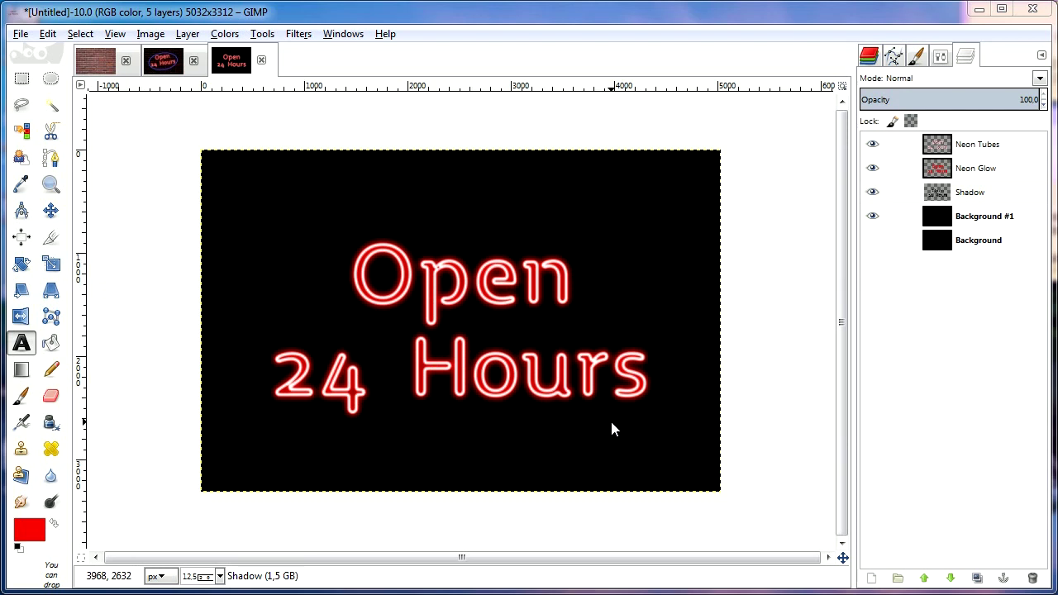
Hide the Background #1 layer, and delete both the Background #1 and Background layers.
click(871, 217)
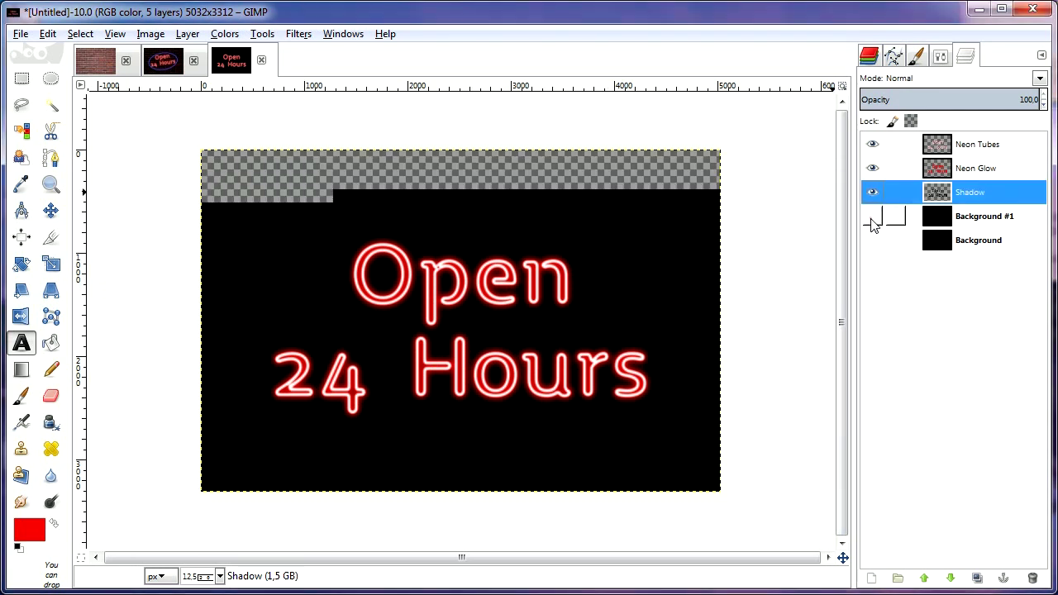
click(943, 216)
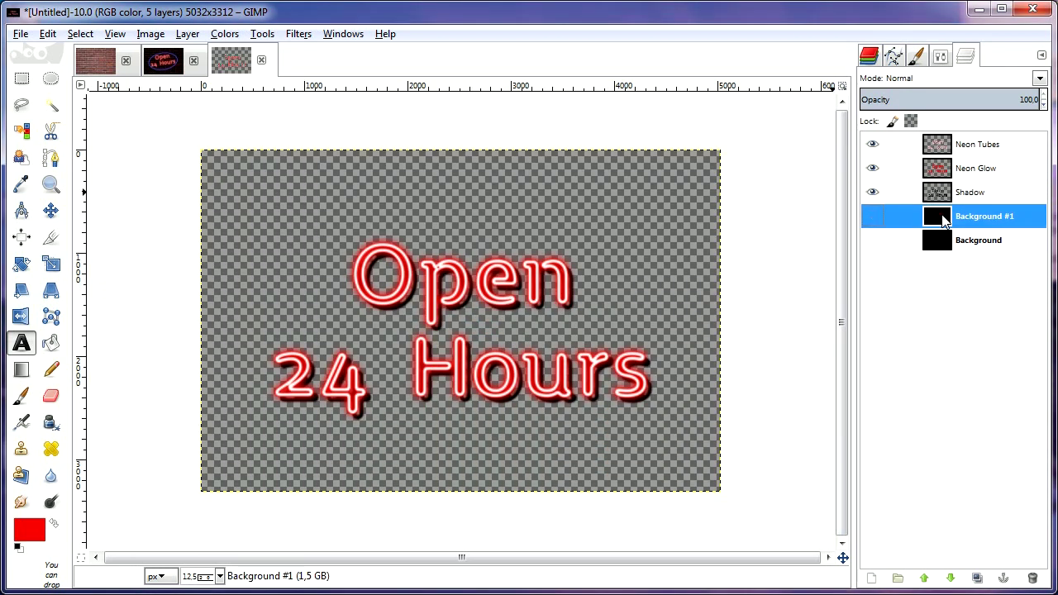
click(187, 34)
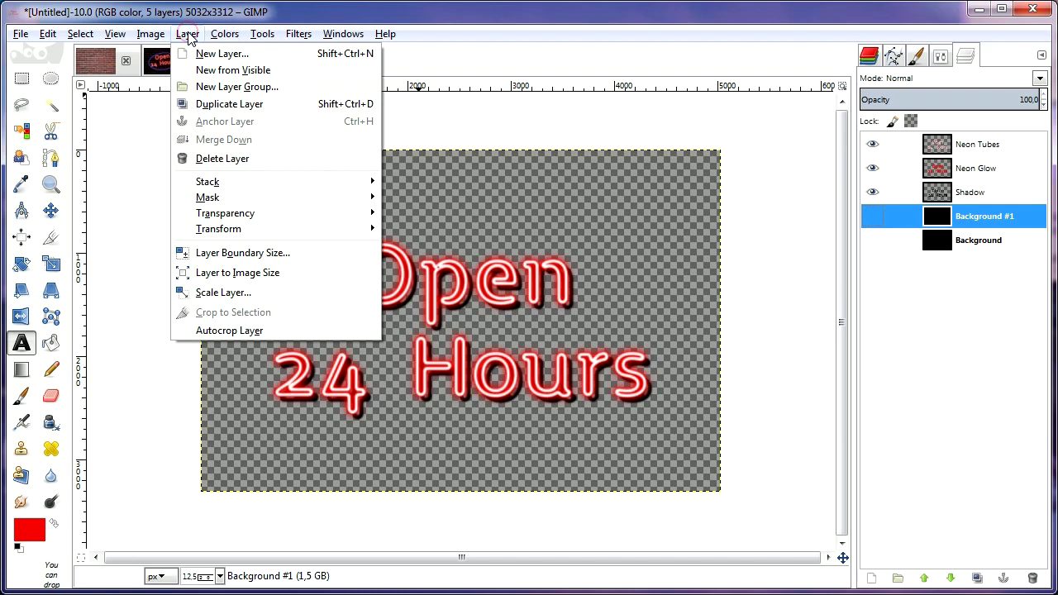
click(223, 158)
click(186, 34)
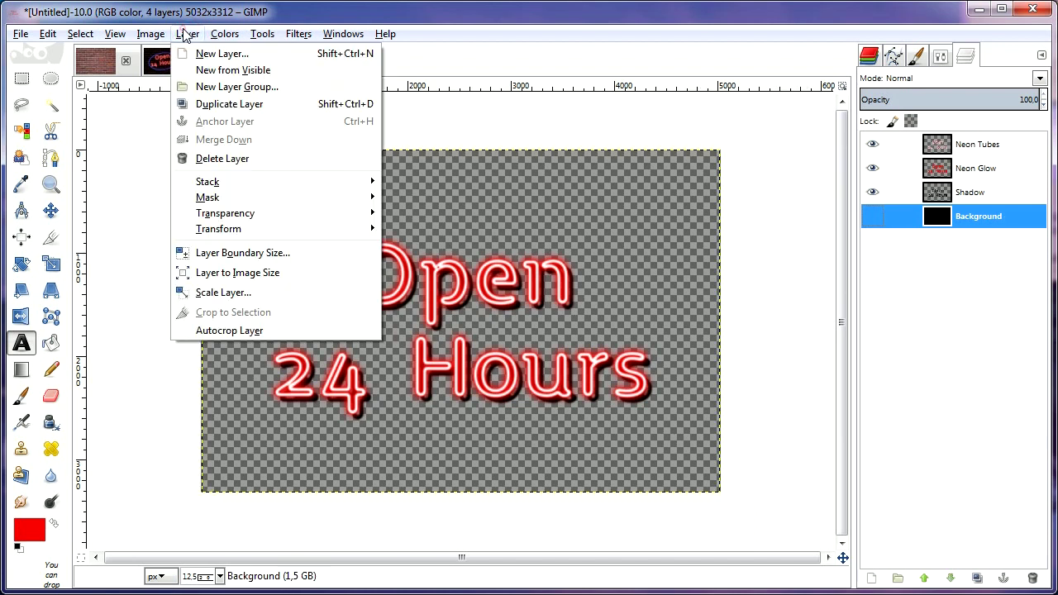
click(222, 158)
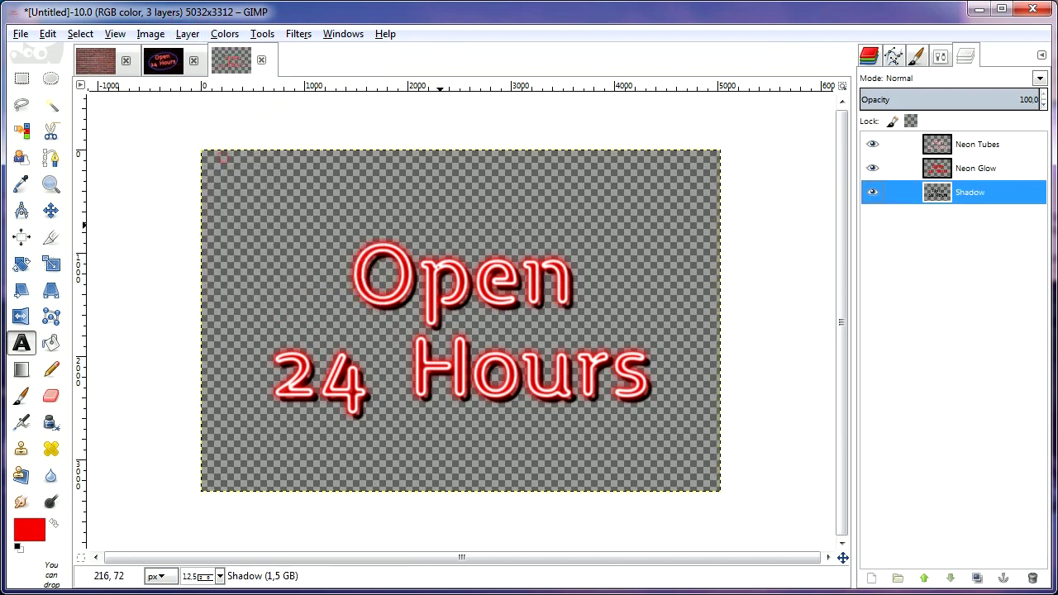
Hide the Shadow and Neon Tubes layers and apply a Gaussian Blur with a 300 px radius to the Neon Glow layer.
click(872, 194)
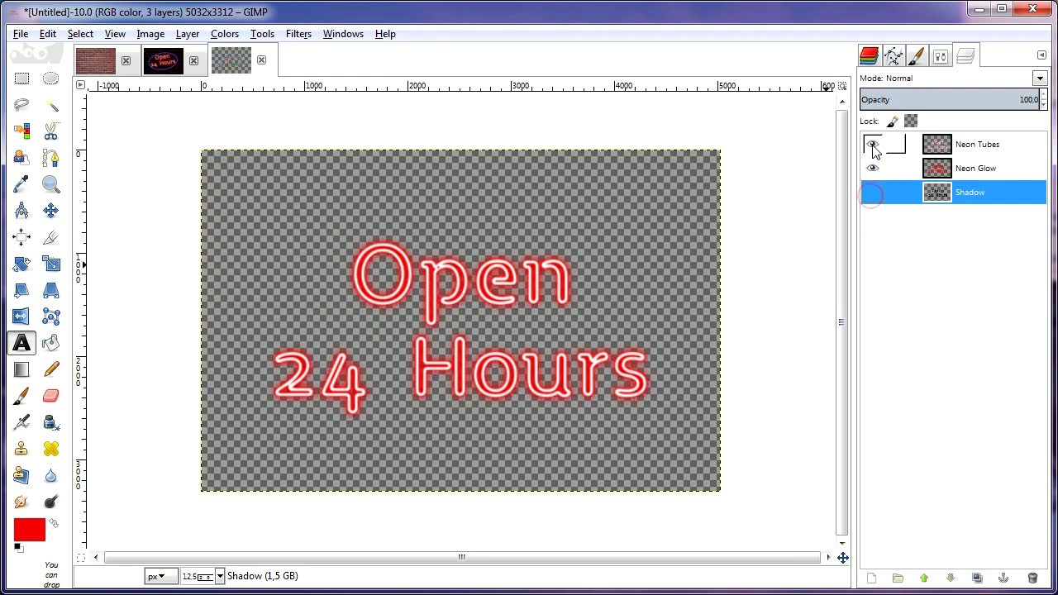
click(873, 145)
click(937, 169)
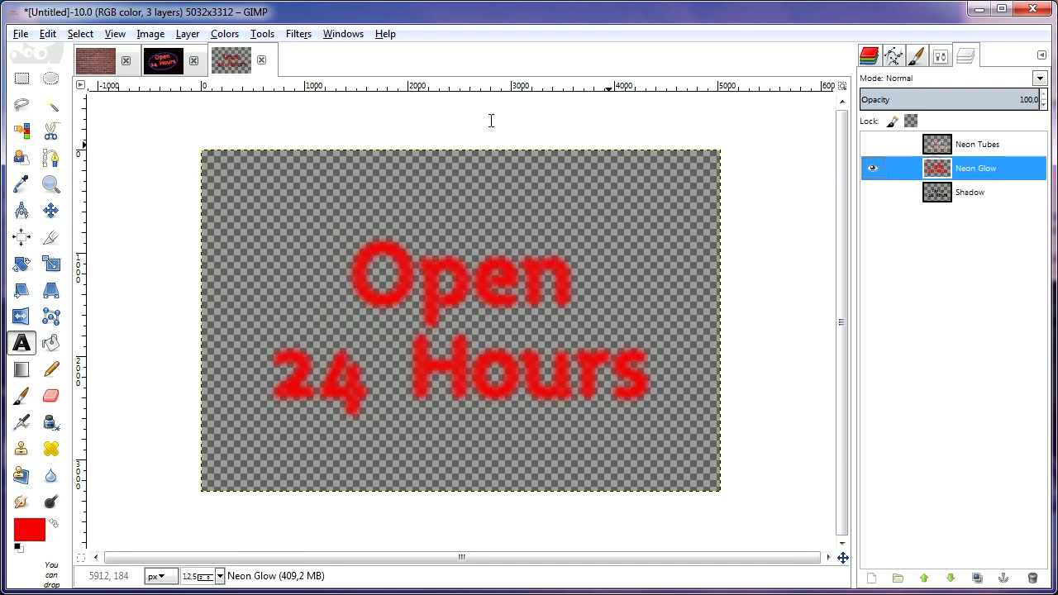
click(298, 34)
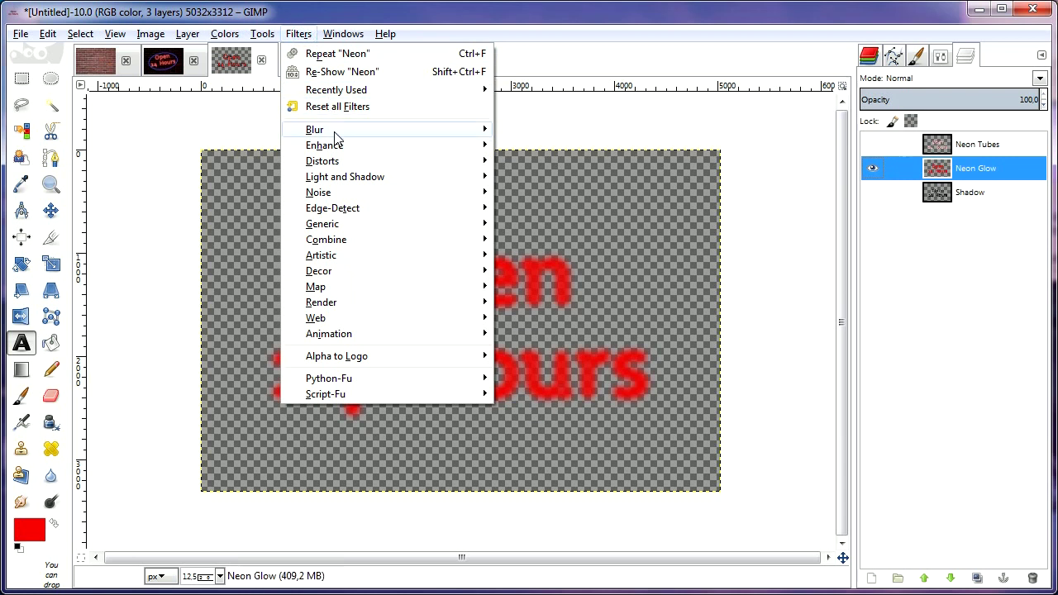
mouse_move(421, 137)
click(583, 144)
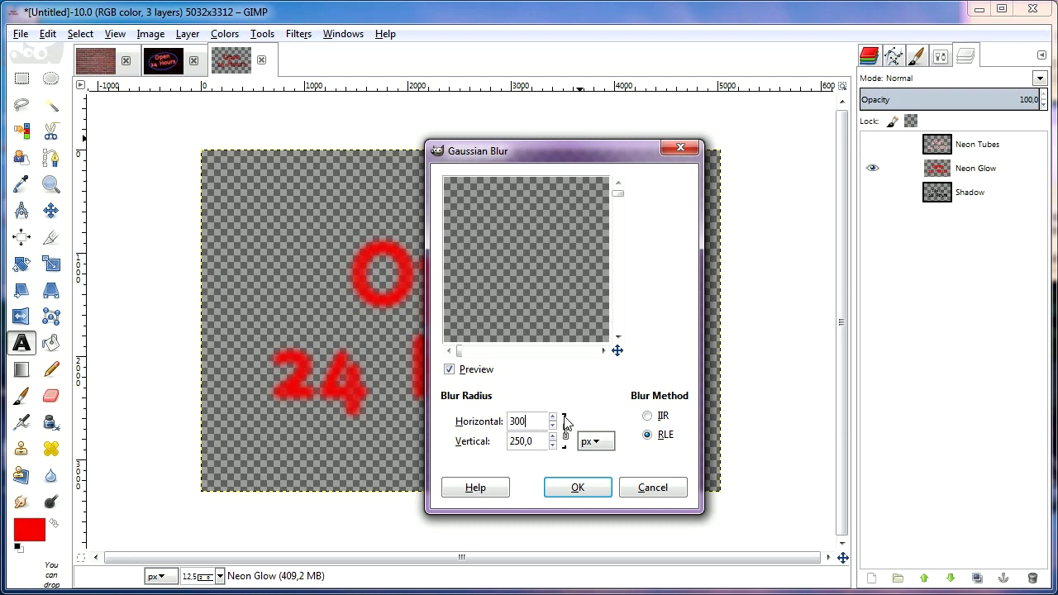
click(576, 486)
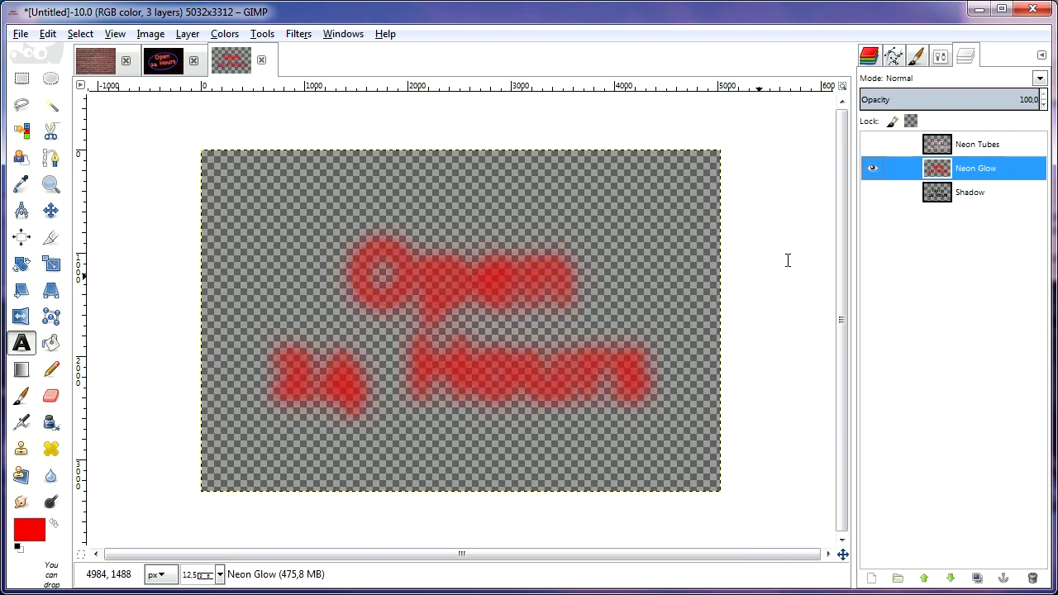
Show the Neon Tubes and Shadow layers again and merge all three layers down into one.
click(872, 145)
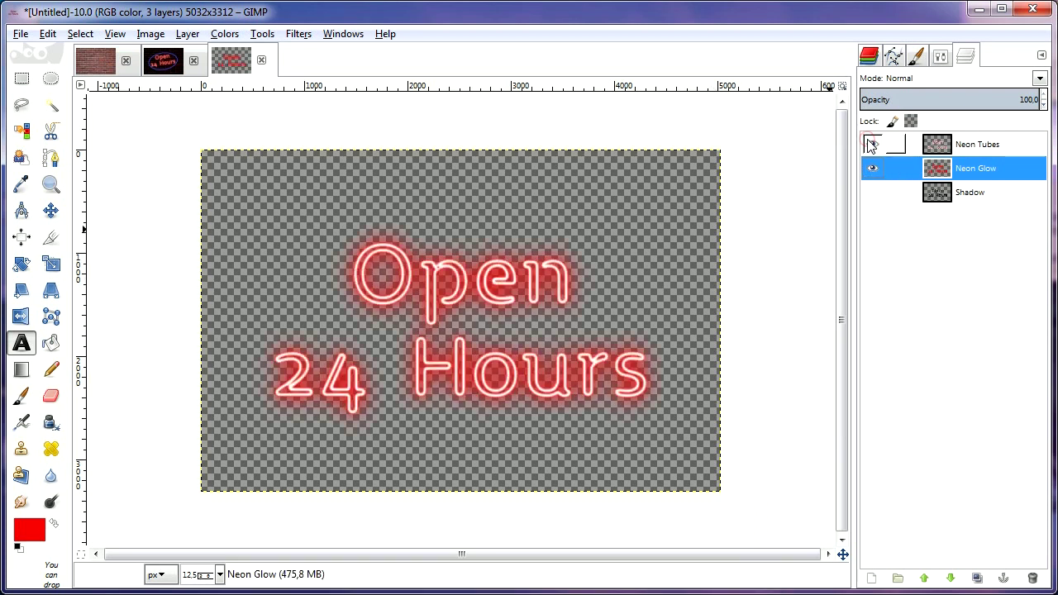
click(874, 193)
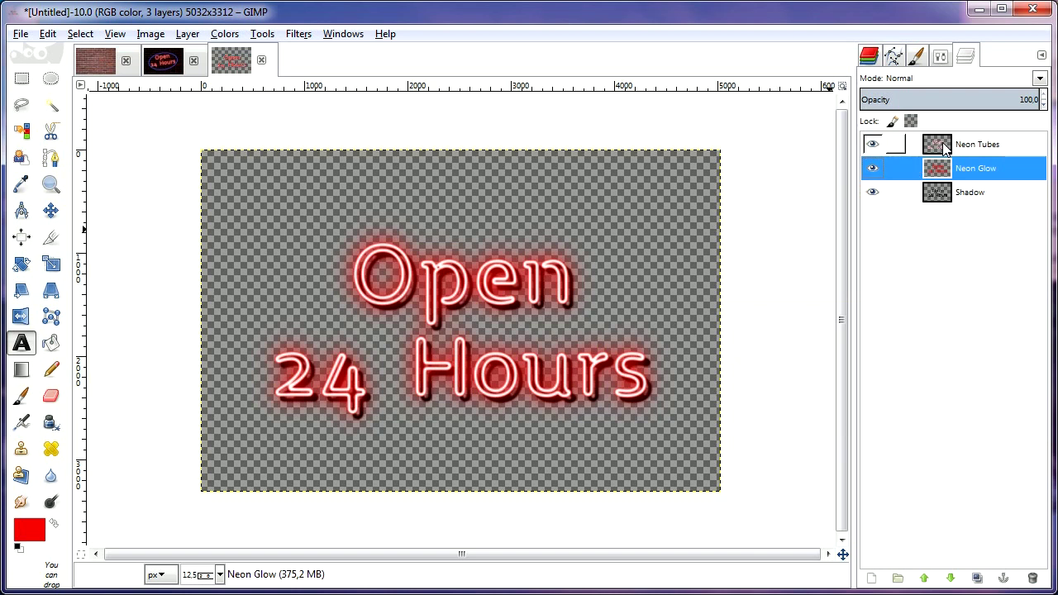
click(941, 141)
click(188, 34)
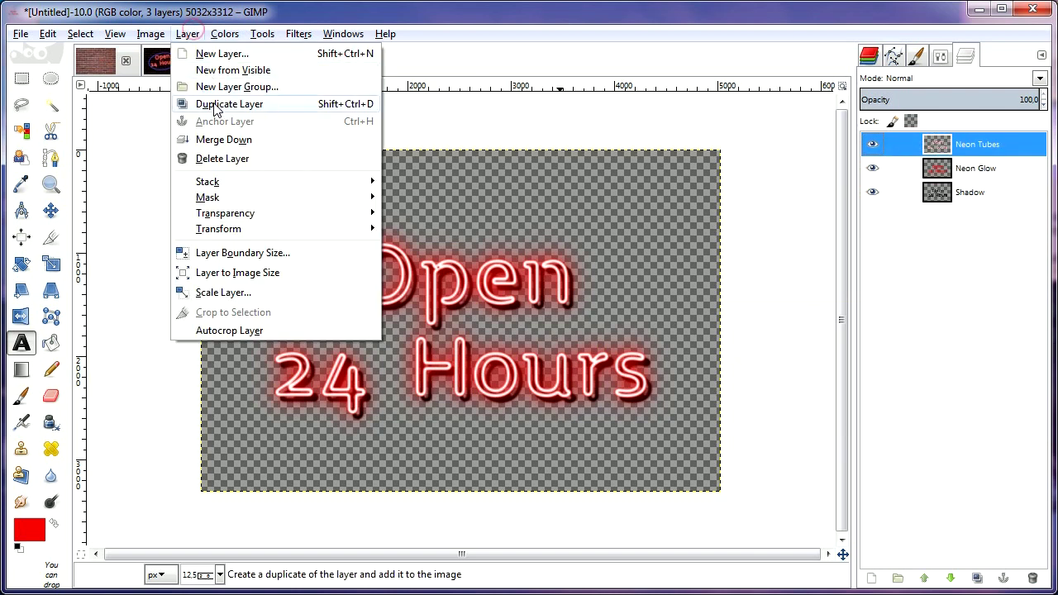
click(217, 136)
click(187, 34)
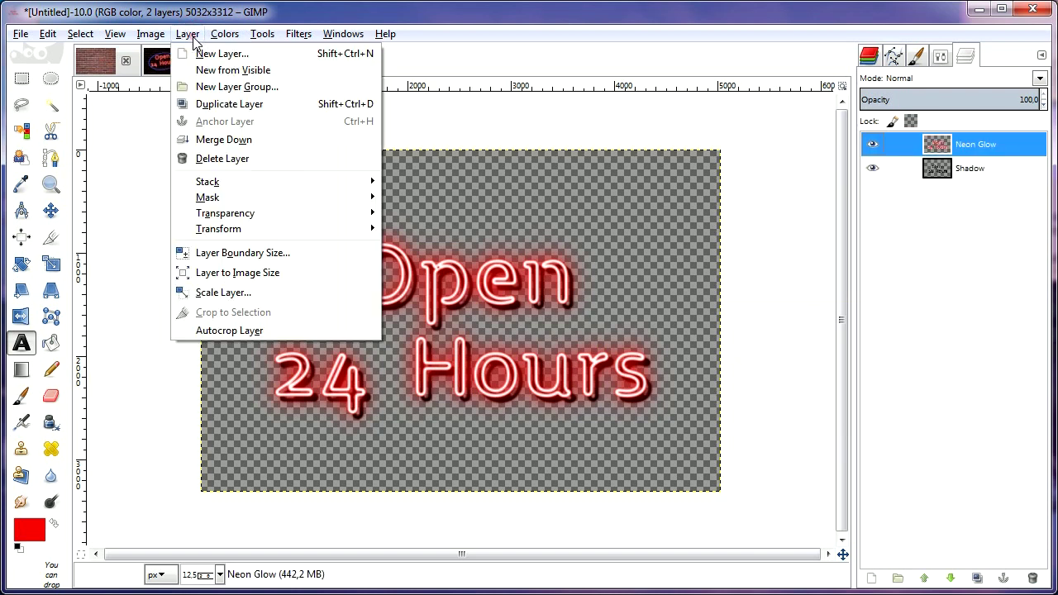
click(216, 139)
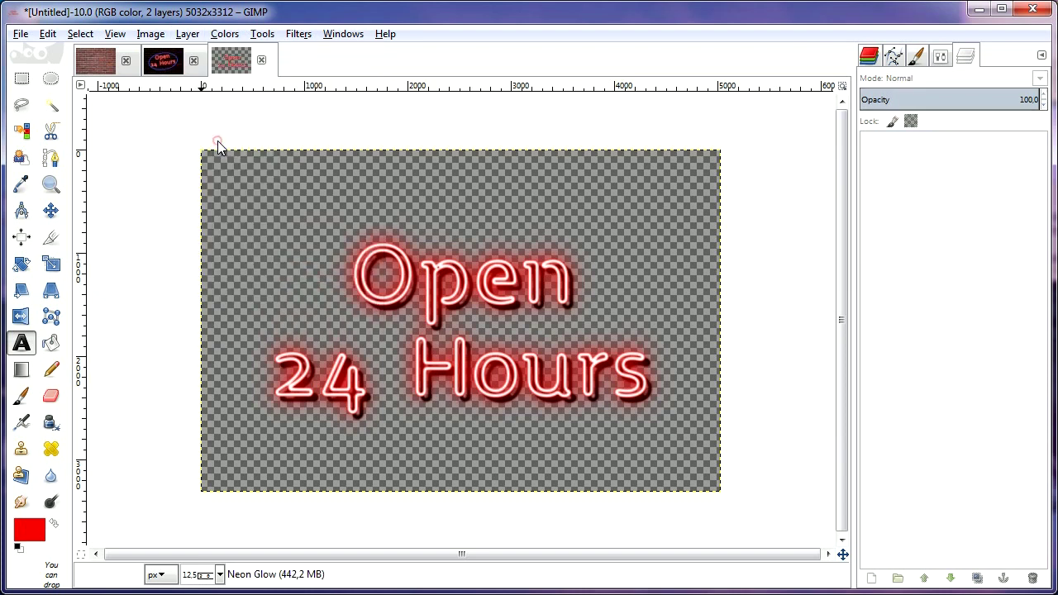
Scale the merged sign layer proportionally to about four fifths of its size and move it to the middle of the canvas.
click(50, 264)
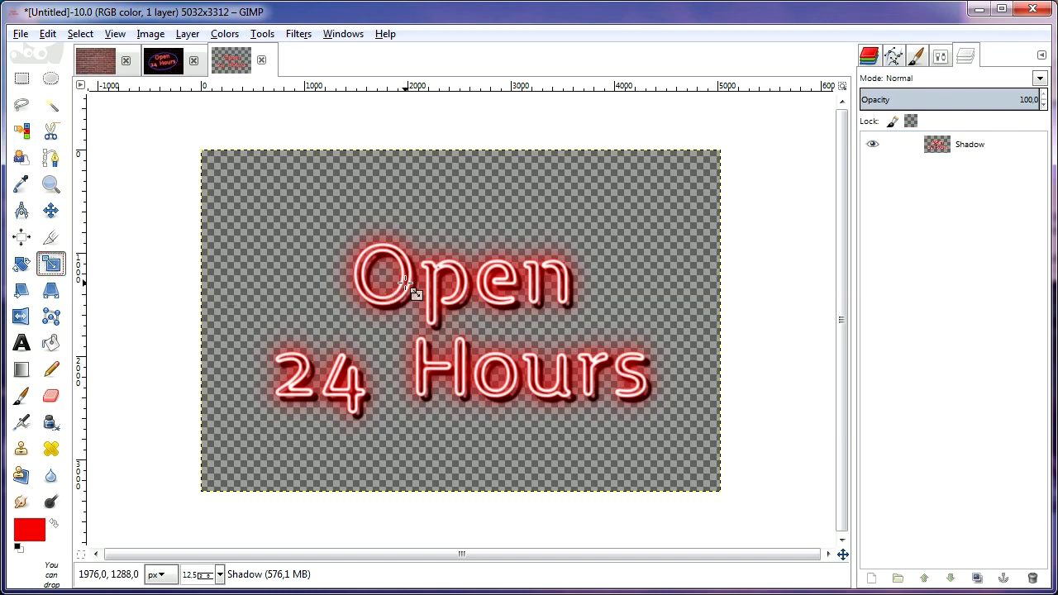
click(405, 283)
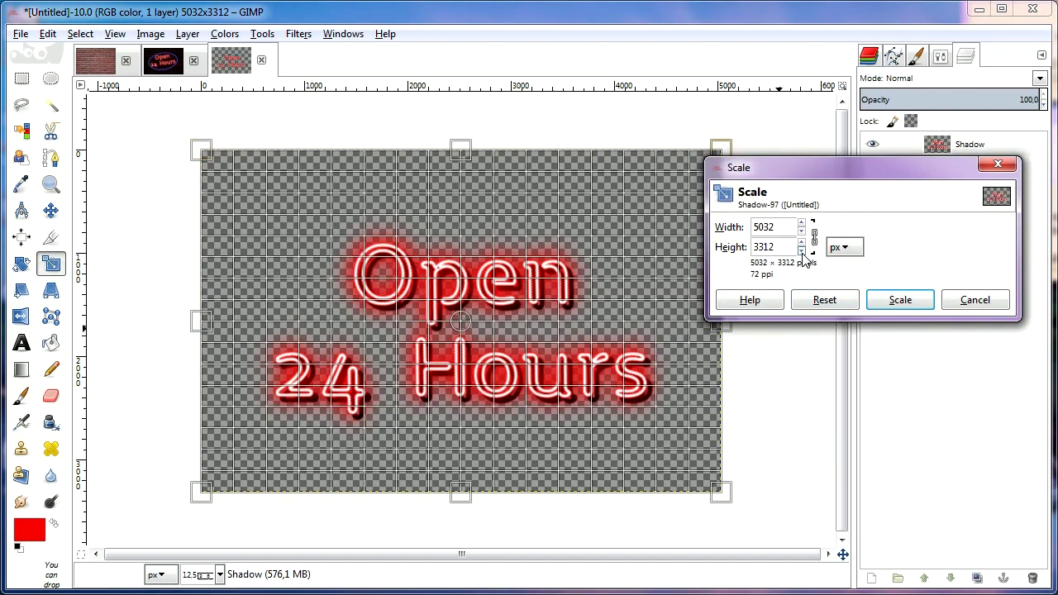
drag(801, 252, 801, 252)
click(907, 304)
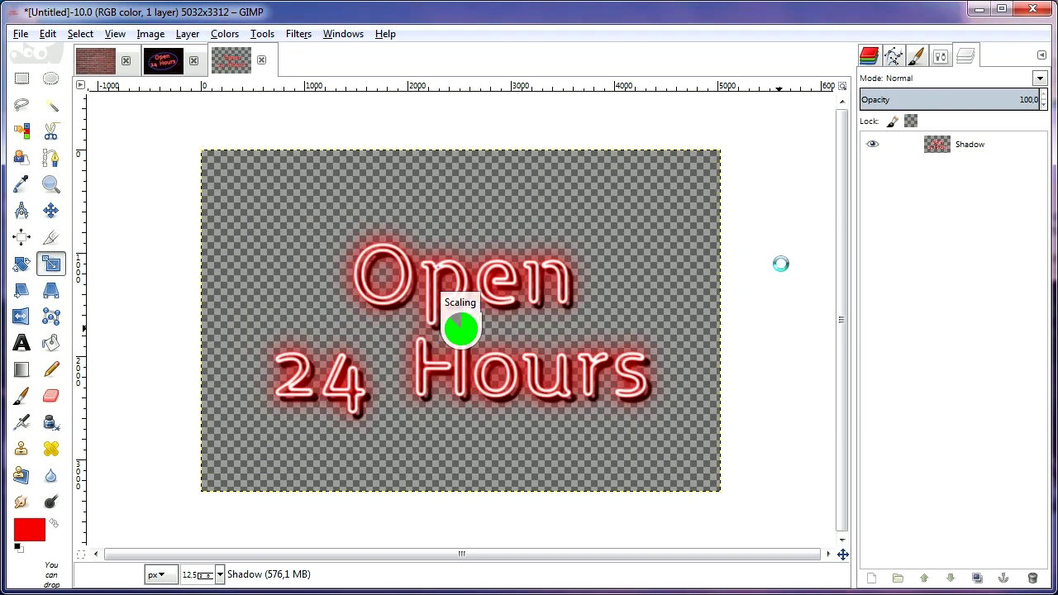
click(51, 211)
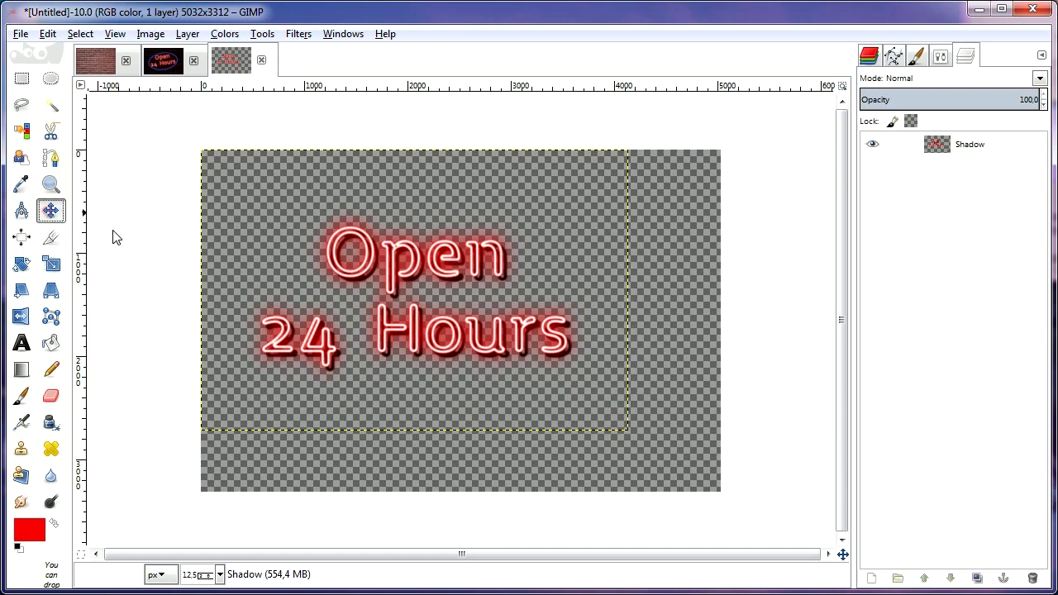
drag(362, 275, 404, 301)
drag(485, 310, 499, 301)
Add a new transparent layer above the sign and set the foreground color to blue 0d17e8.
click(187, 34)
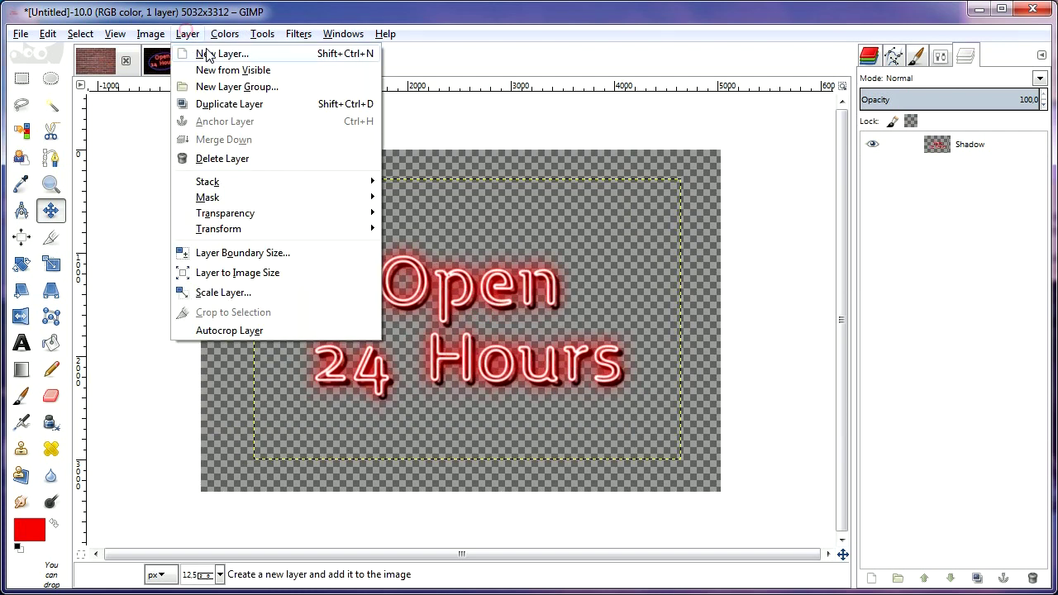
click(199, 53)
click(550, 442)
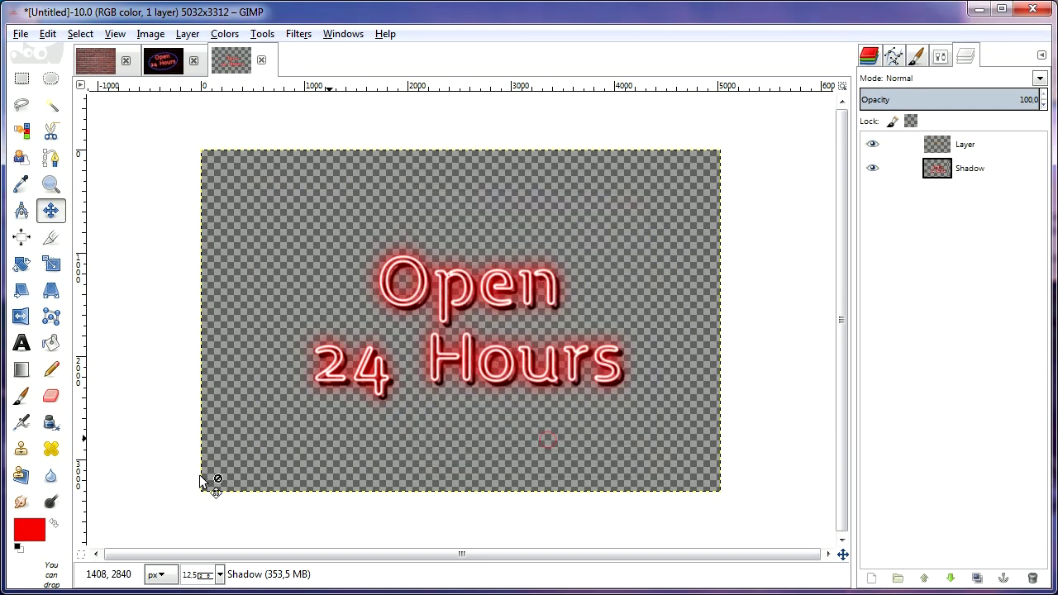
click(29, 529)
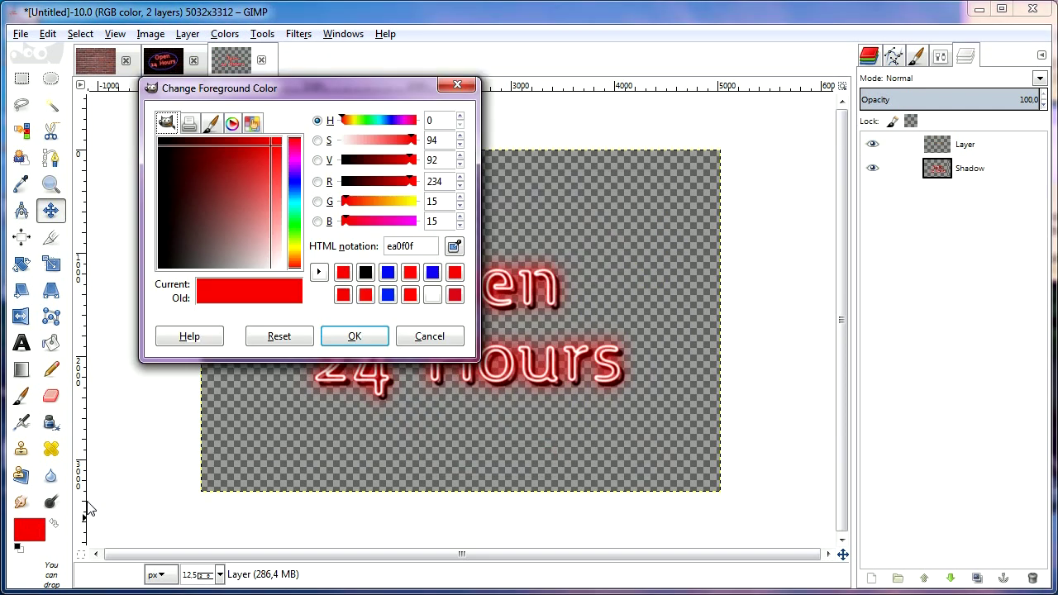
click(388, 276)
click(371, 335)
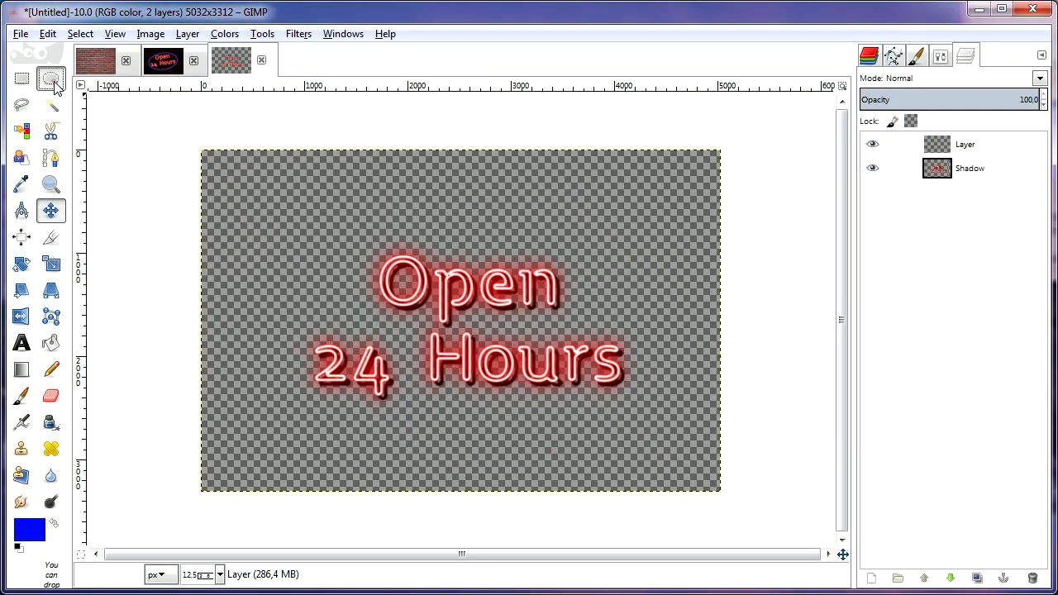
Make an elliptical selection about 3860 px wide around the sign text and fill it with the blue foreground color.
click(55, 82)
drag(272, 234, 673, 447)
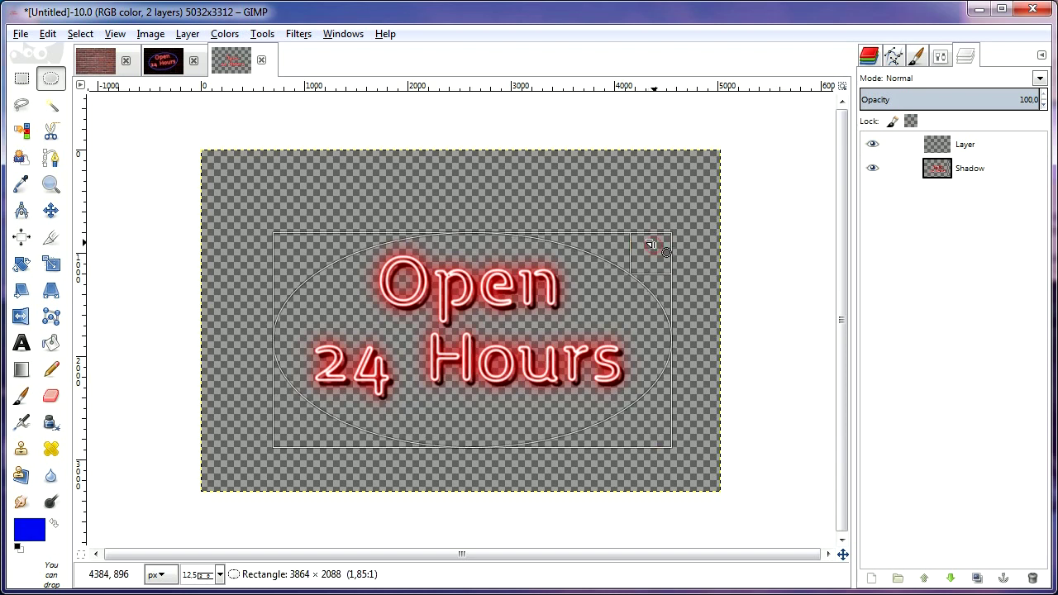
drag(650, 244, 649, 240)
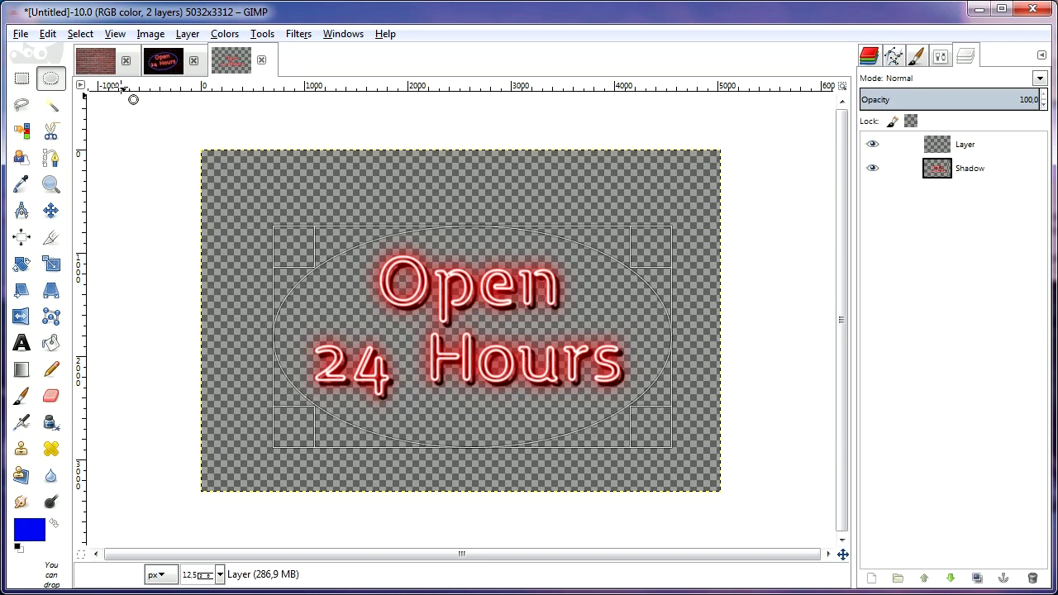
click(48, 34)
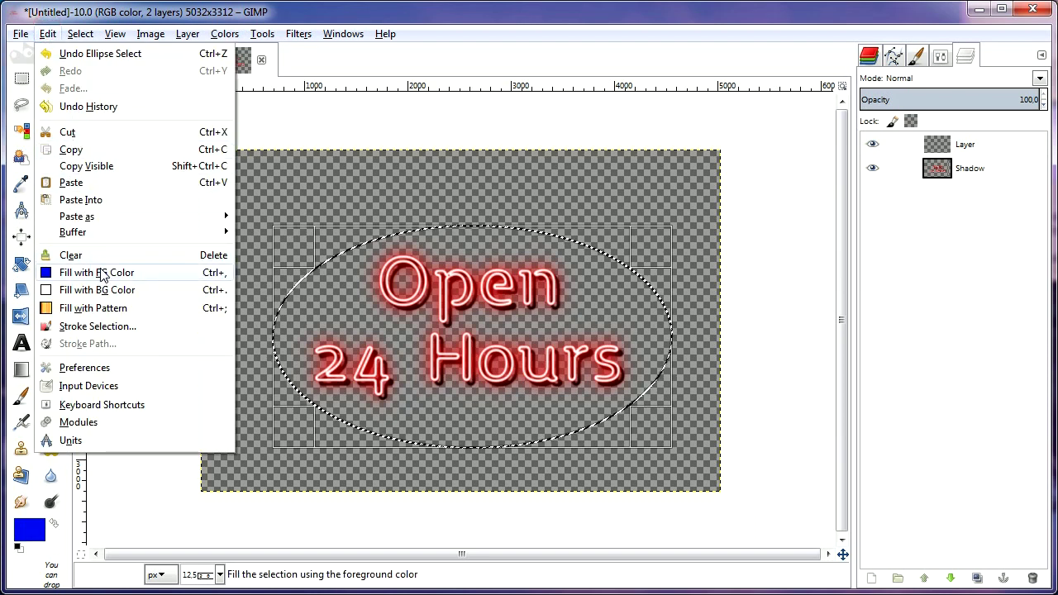
click(102, 274)
Shrink the ellipse selection by 35 px, clear its inside to leave a blue ring, and remove the selection.
click(80, 33)
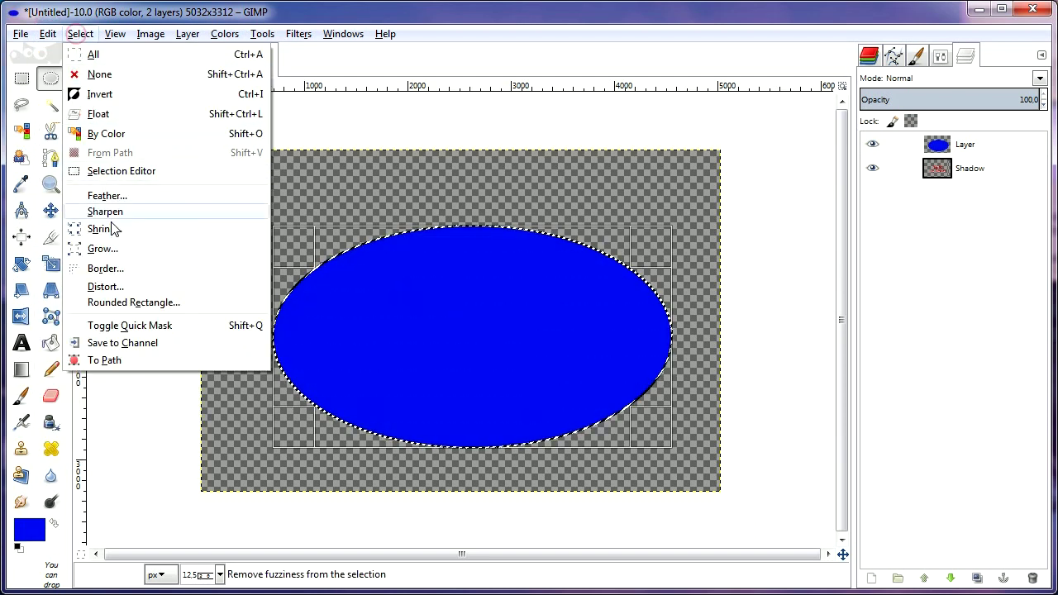
click(115, 230)
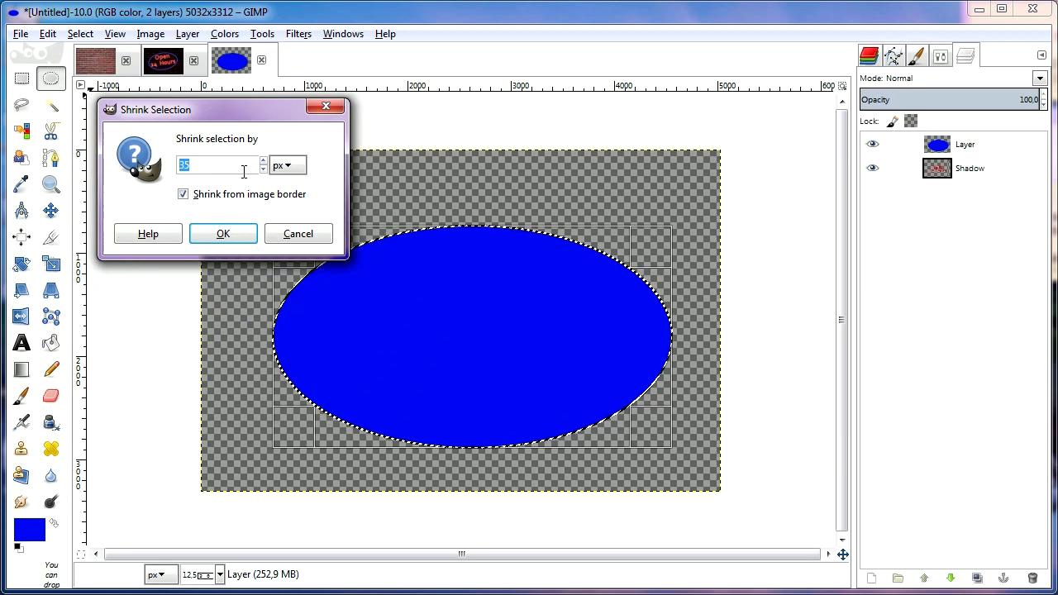
click(222, 236)
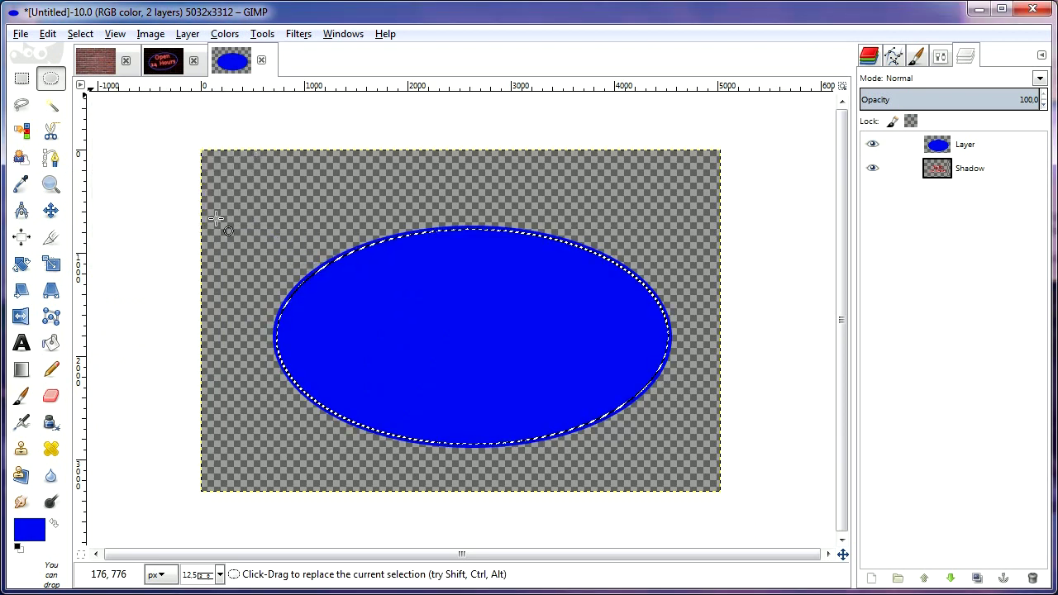
click(47, 33)
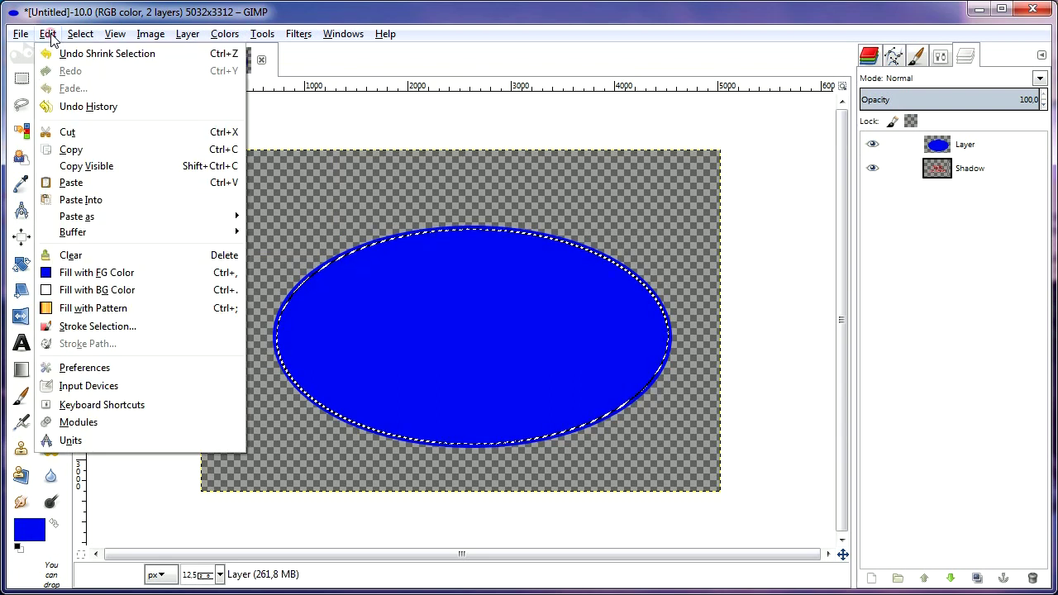
click(72, 255)
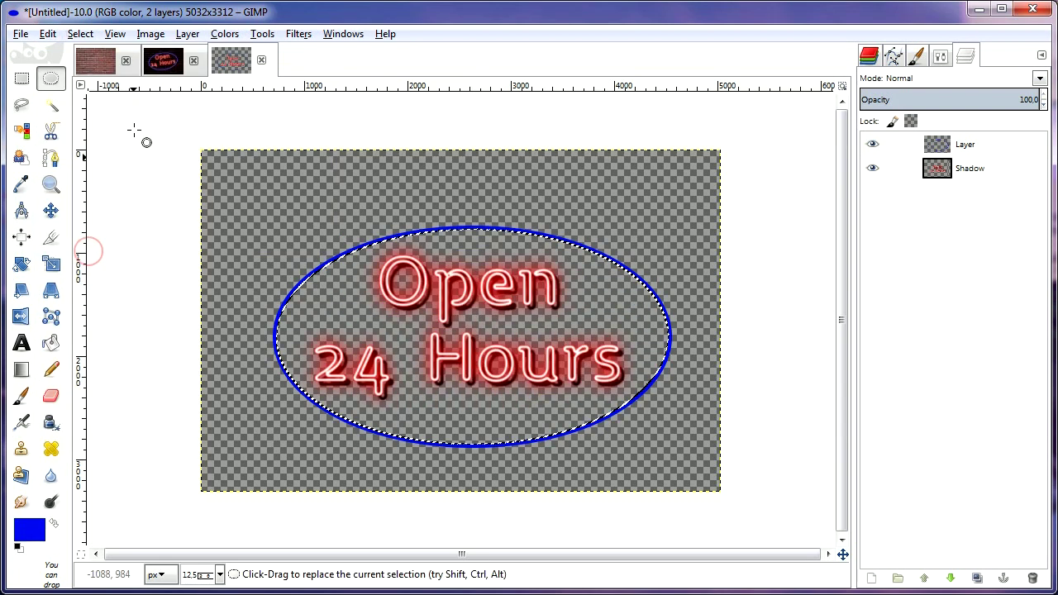
click(81, 34)
click(99, 73)
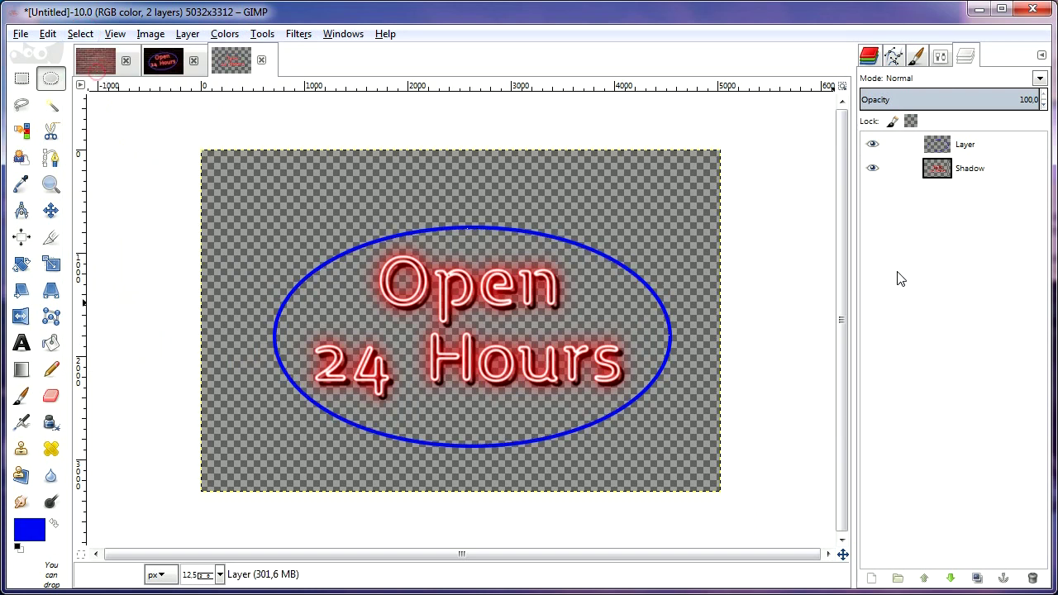
Hide the Shadow layer and select the whole canvas with a rectangular selection.
click(873, 168)
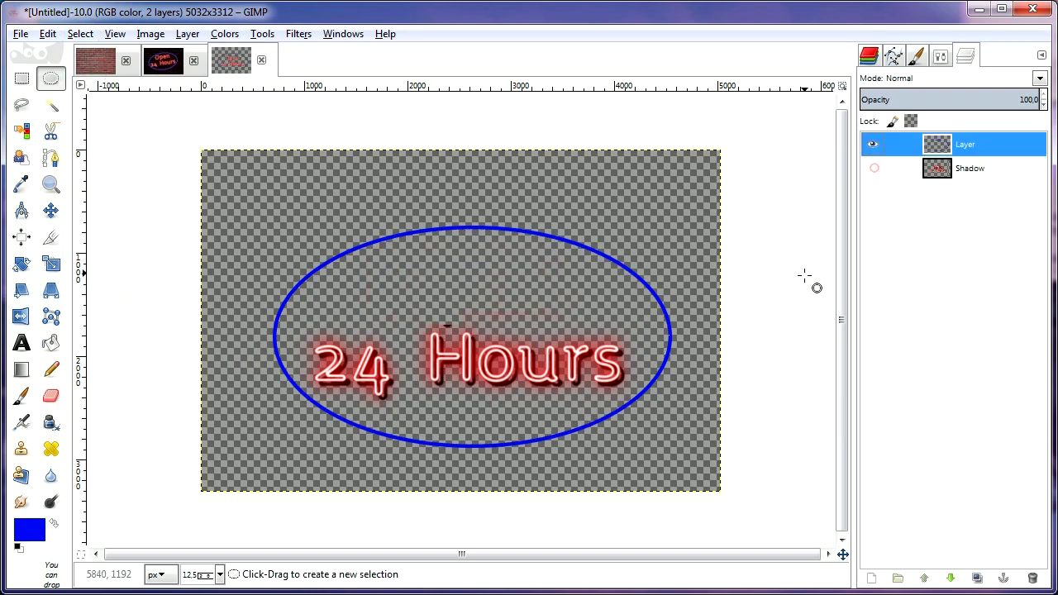
click(21, 78)
drag(202, 150, 723, 493)
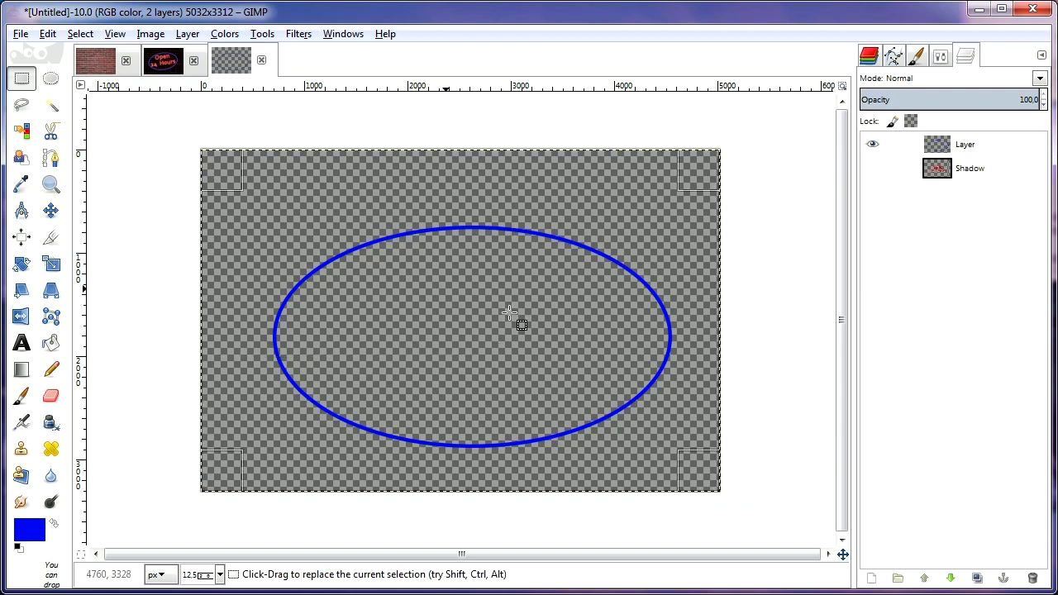
Apply the Neon alpha-to-logo effect to the ellipse with effect size 100, glow color 0d17e8 copied from the foreground color, and a shadow.
click(299, 34)
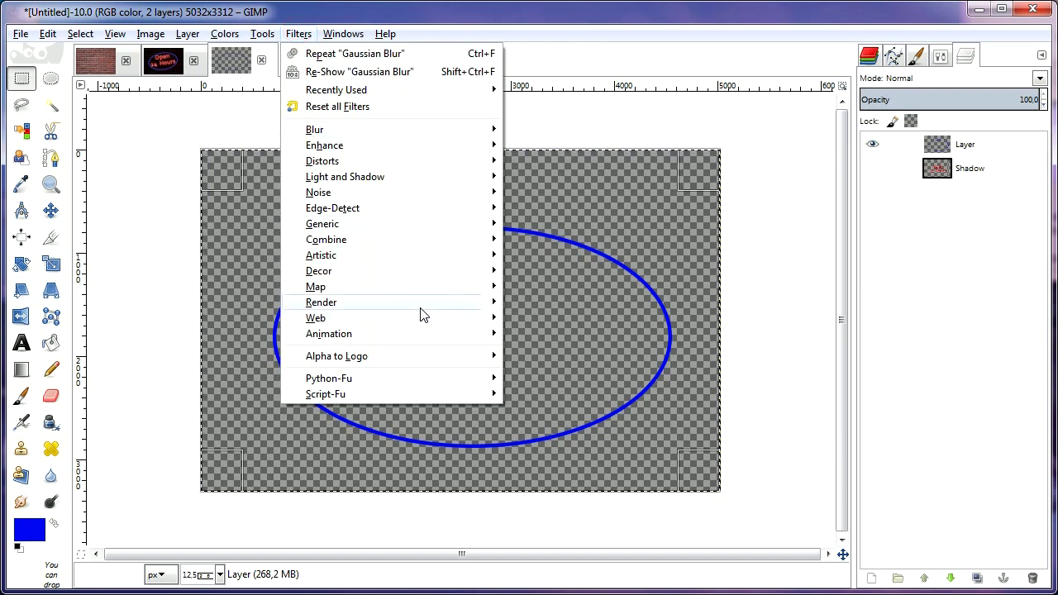
mouse_move(460, 364)
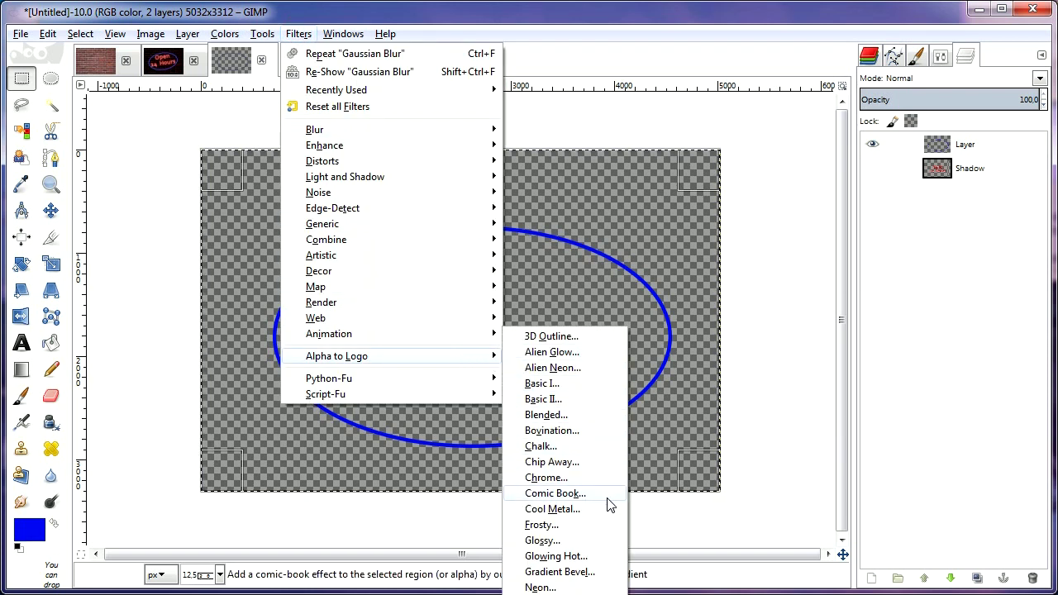
click(603, 588)
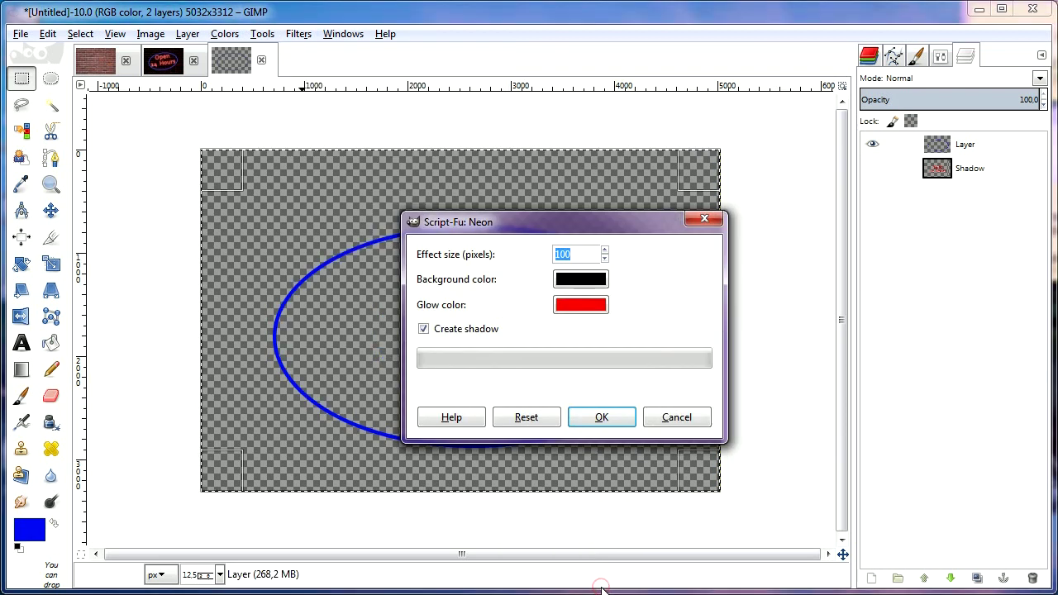
click(588, 307)
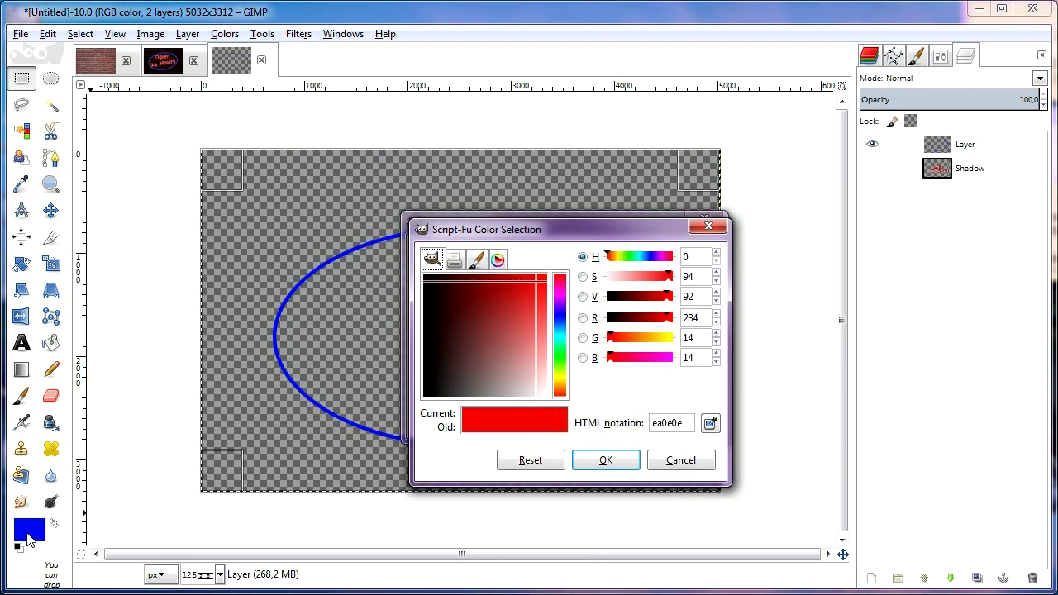
click(29, 530)
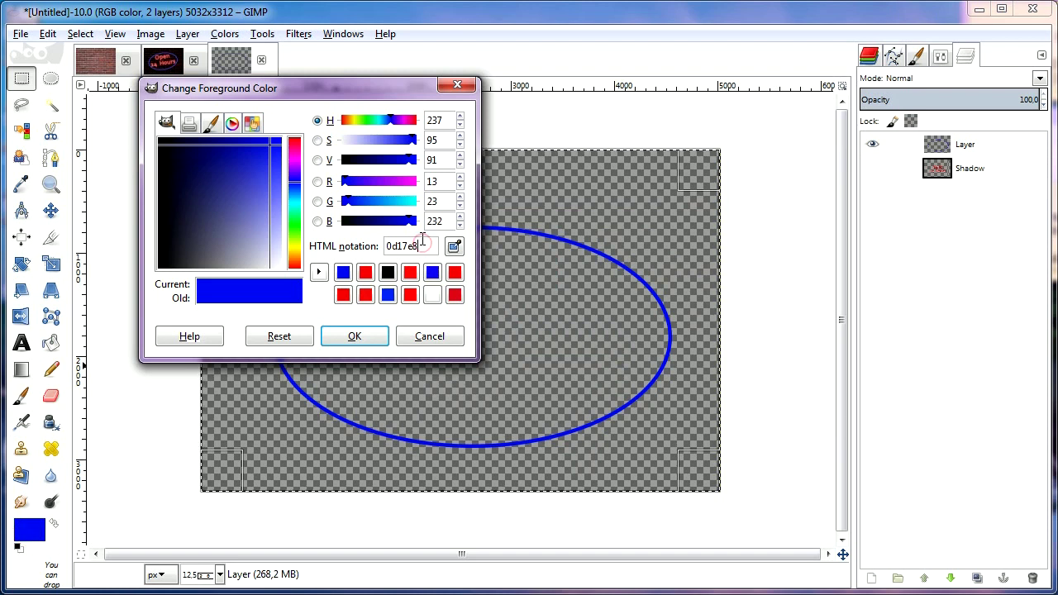
double_click(423, 241)
key(ctrl+c)
click(354, 336)
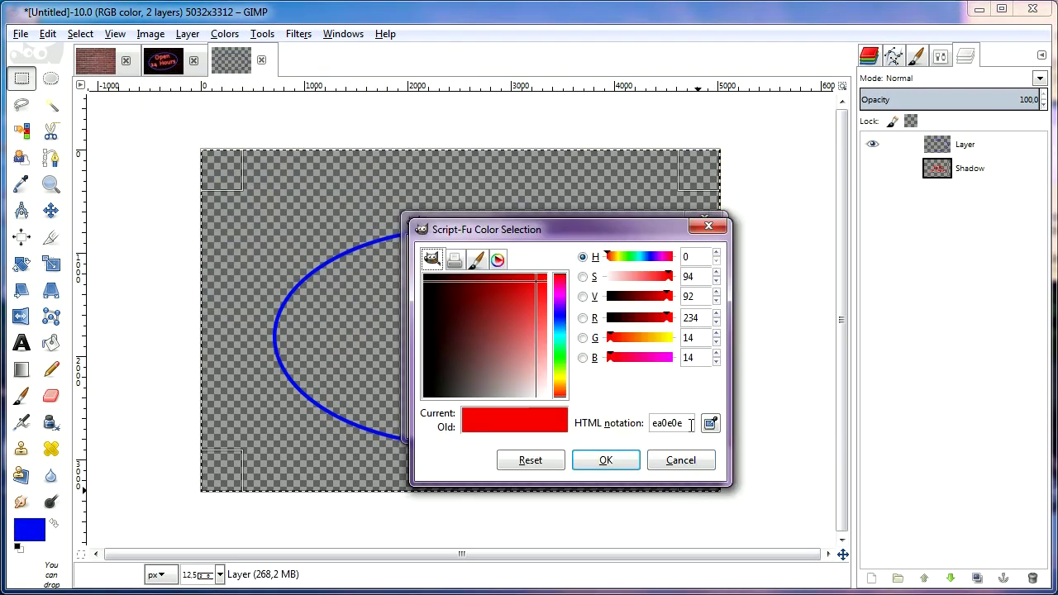
double_click(686, 423)
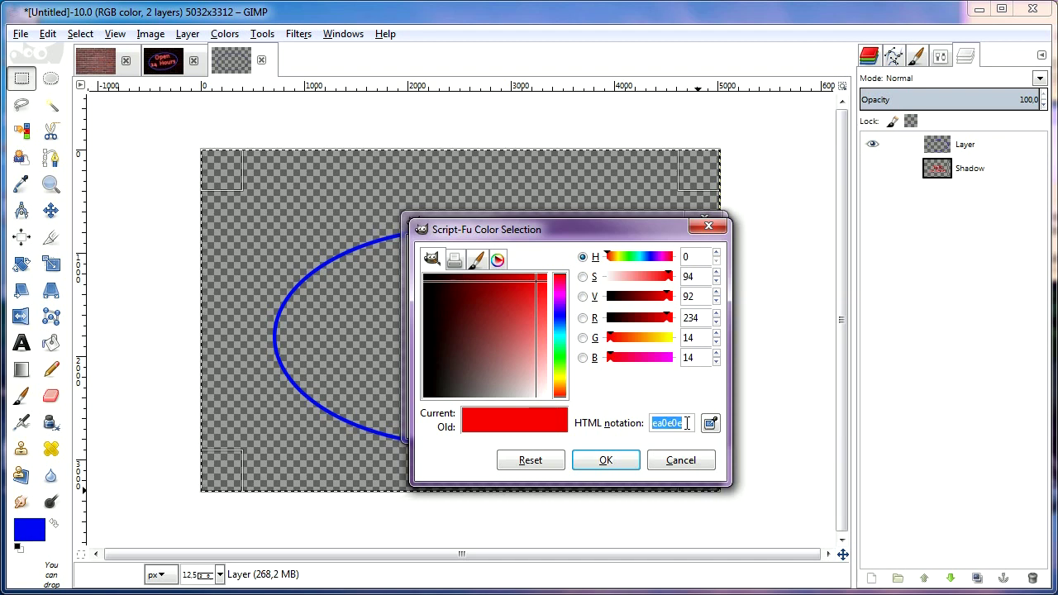
key(ctrl+v)
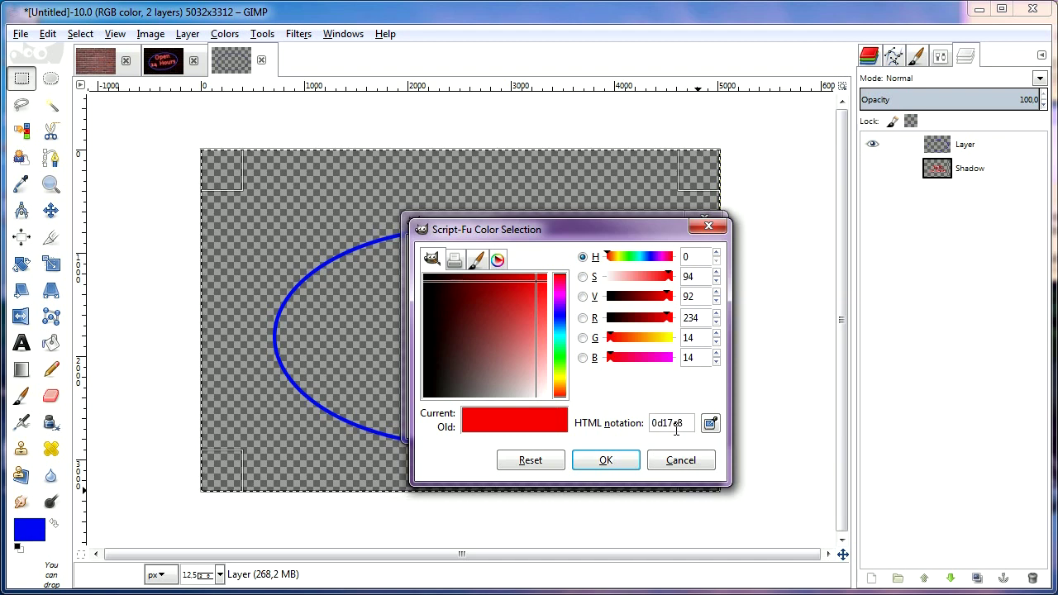
click(611, 461)
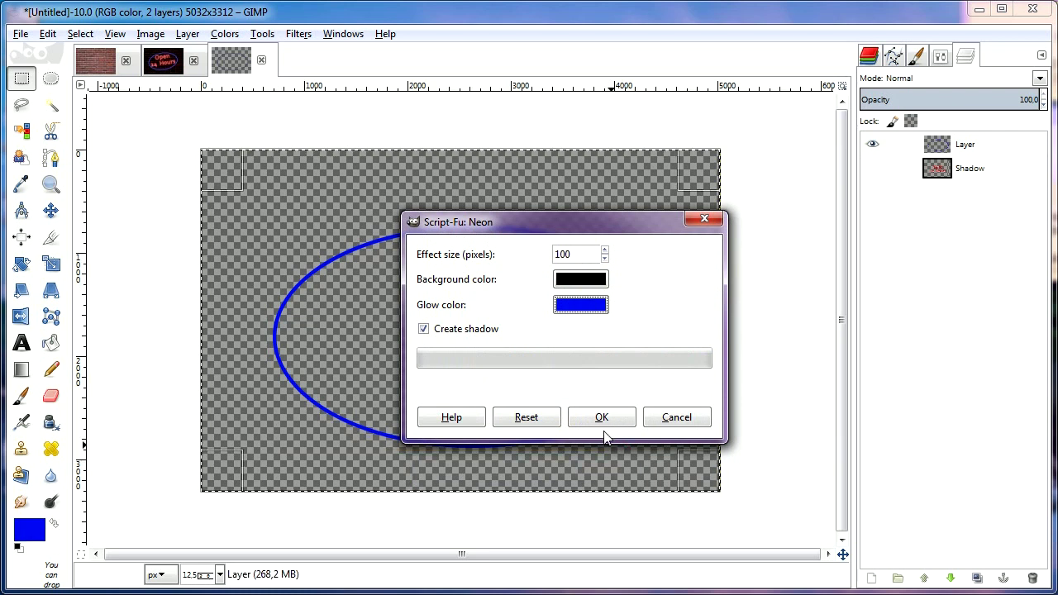
click(602, 420)
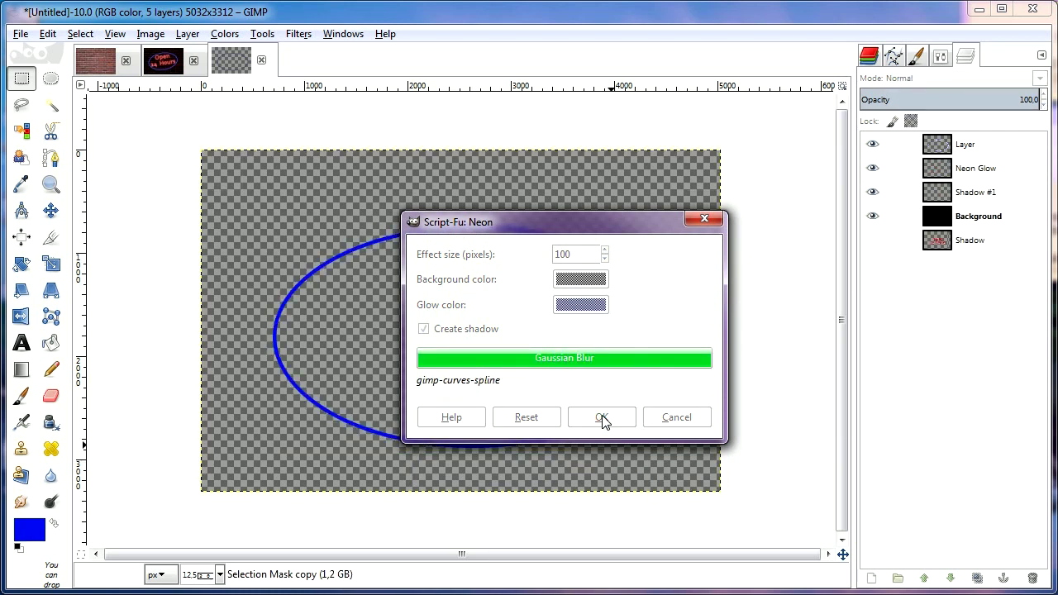
Hide the black Background layer and delete it.
click(870, 219)
click(948, 221)
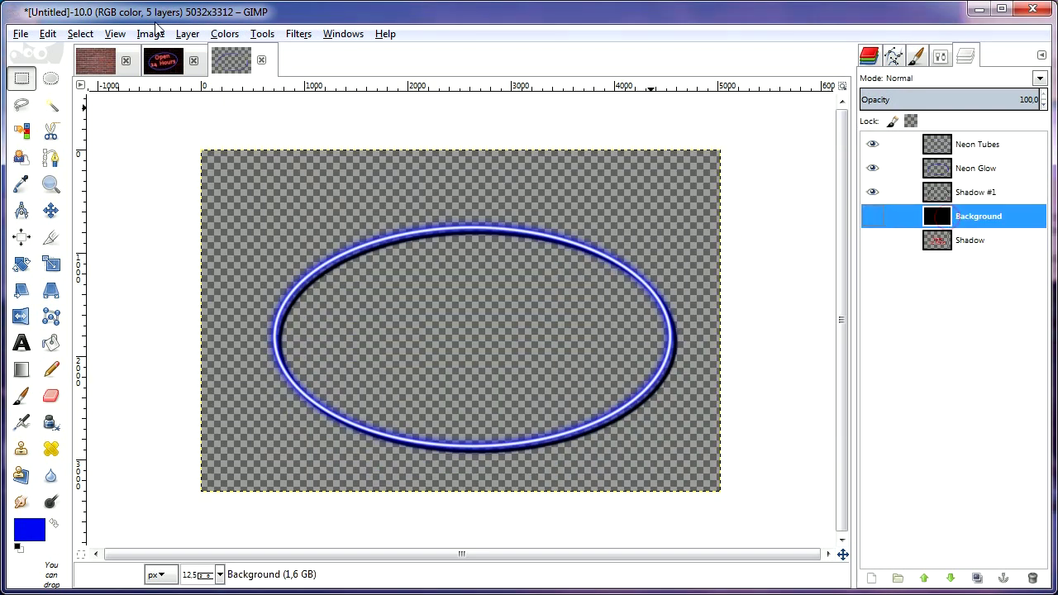
click(185, 33)
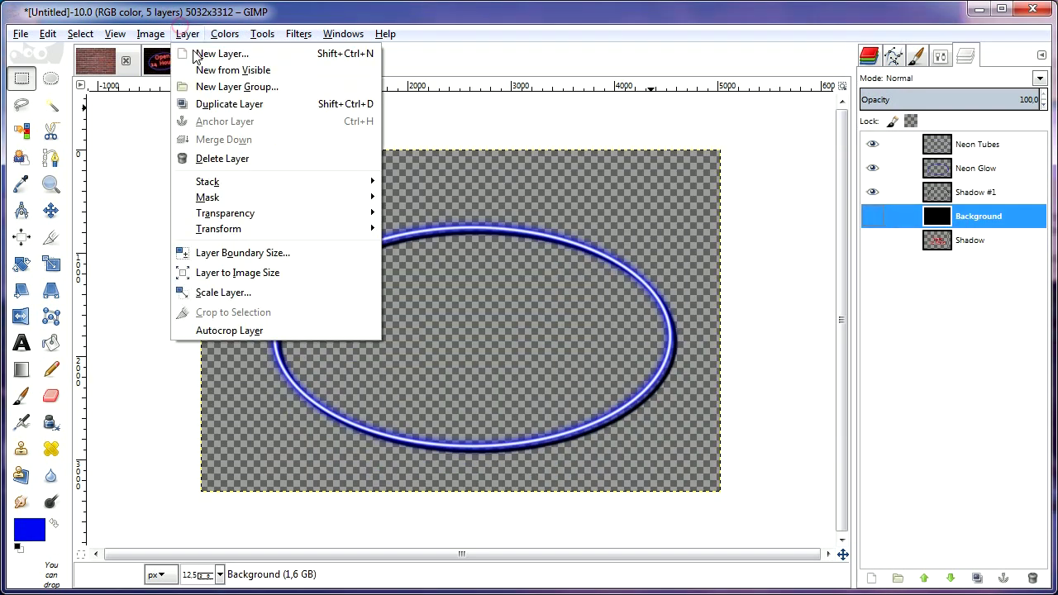
click(220, 162)
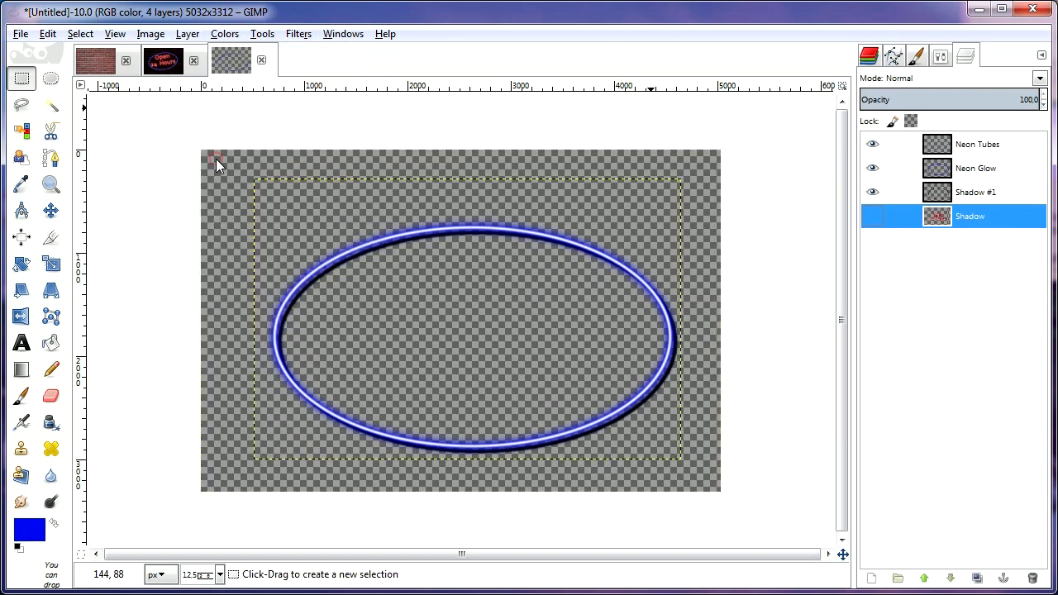
Hide the Shadow #1 and Neon Tubes layers and apply a Gaussian Blur to the Neon Glow layer.
click(872, 191)
click(872, 143)
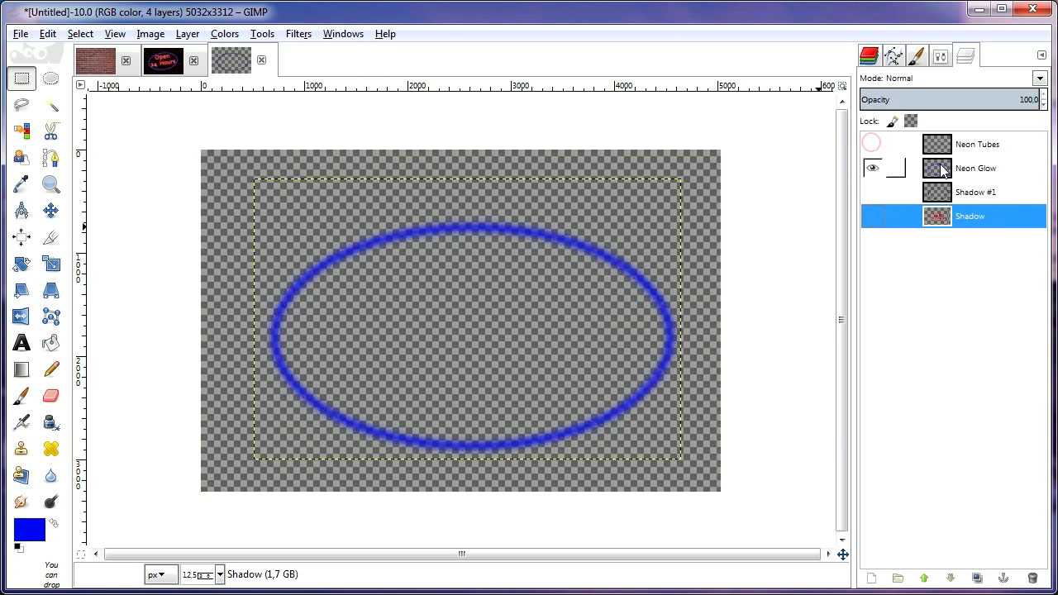
click(925, 168)
click(299, 35)
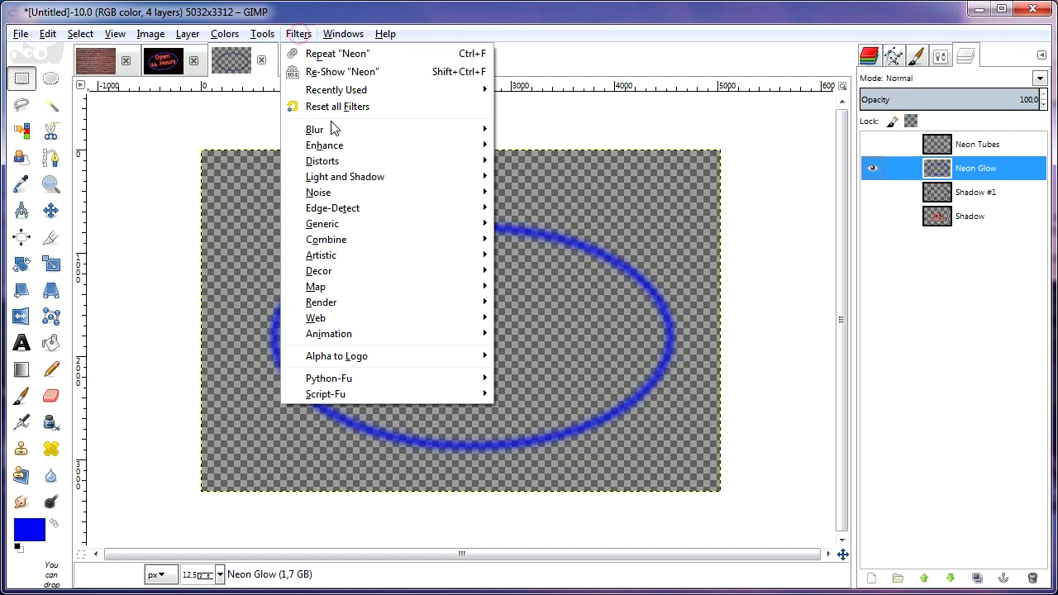
mouse_move(333, 133)
click(599, 145)
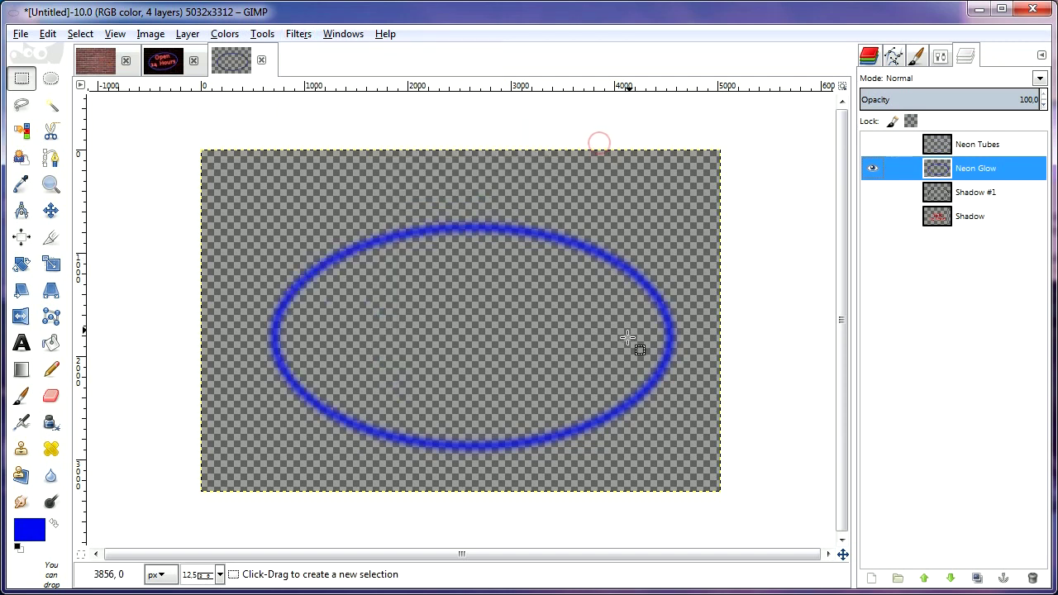
click(577, 488)
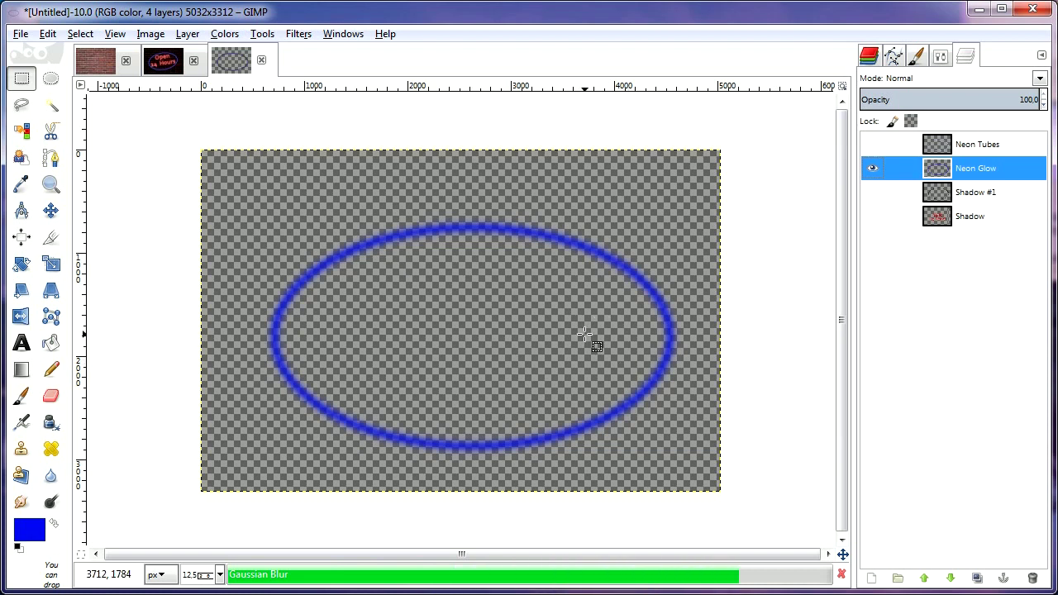
Show the Shadow, Shadow #1 and Neon Tubes layers again.
click(875, 218)
click(873, 192)
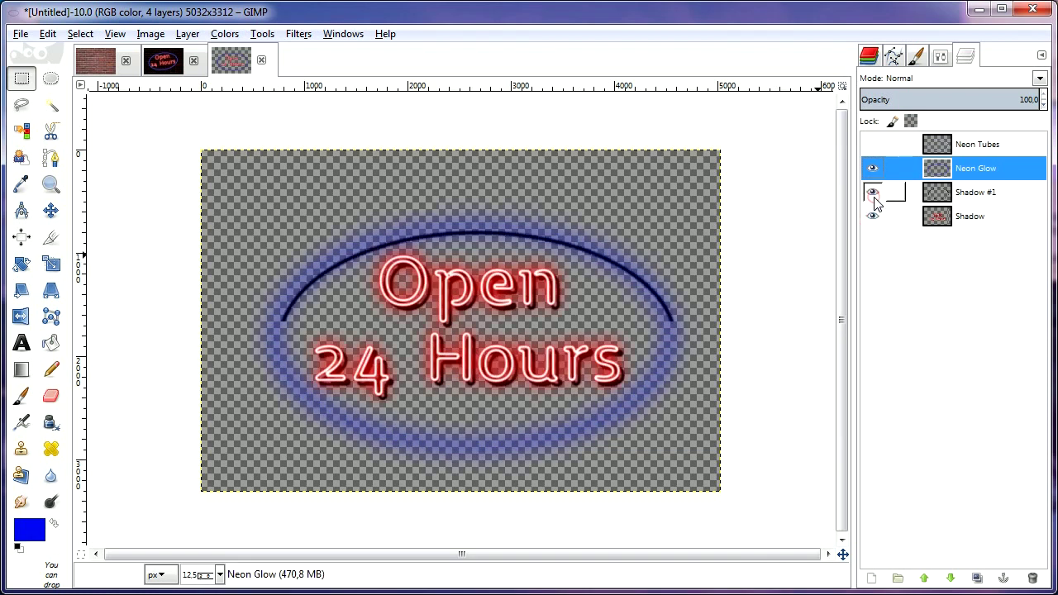
click(873, 145)
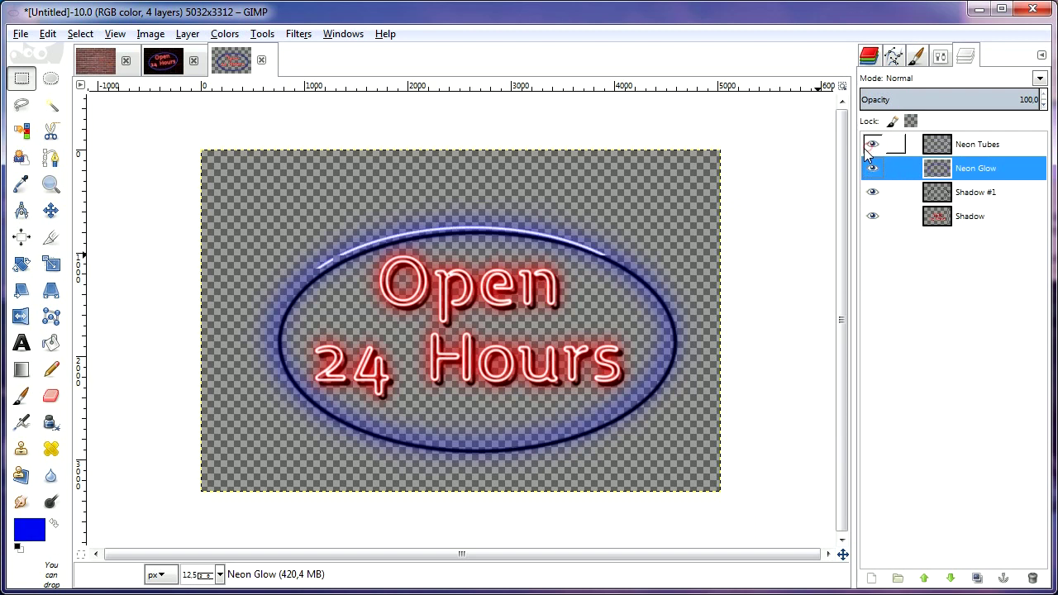
Merge the layers down one after another, starting from Neon Tubes, into the single Shadow layer.
click(942, 147)
click(187, 34)
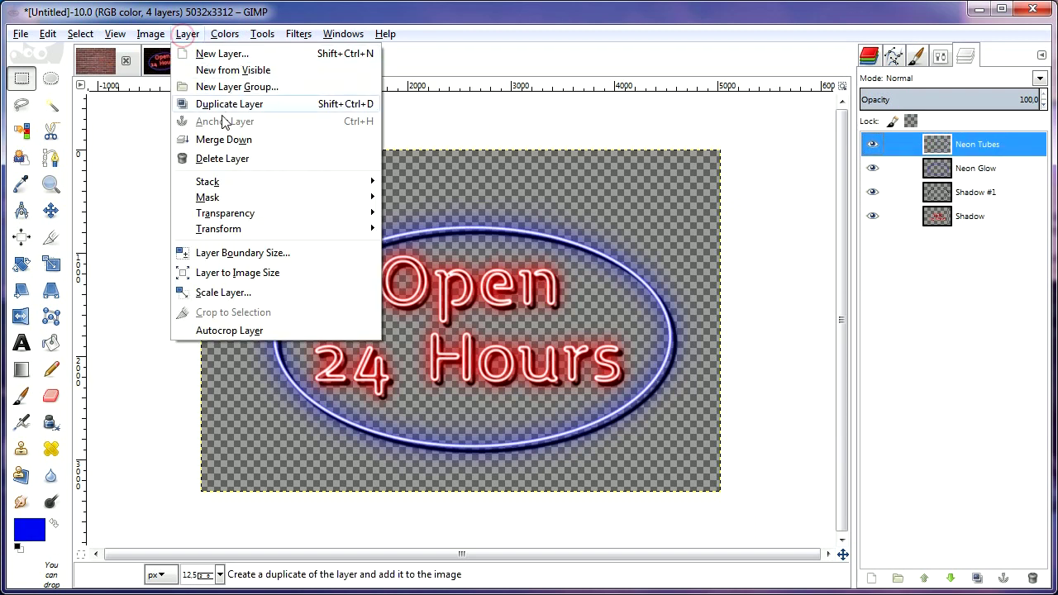
click(220, 139)
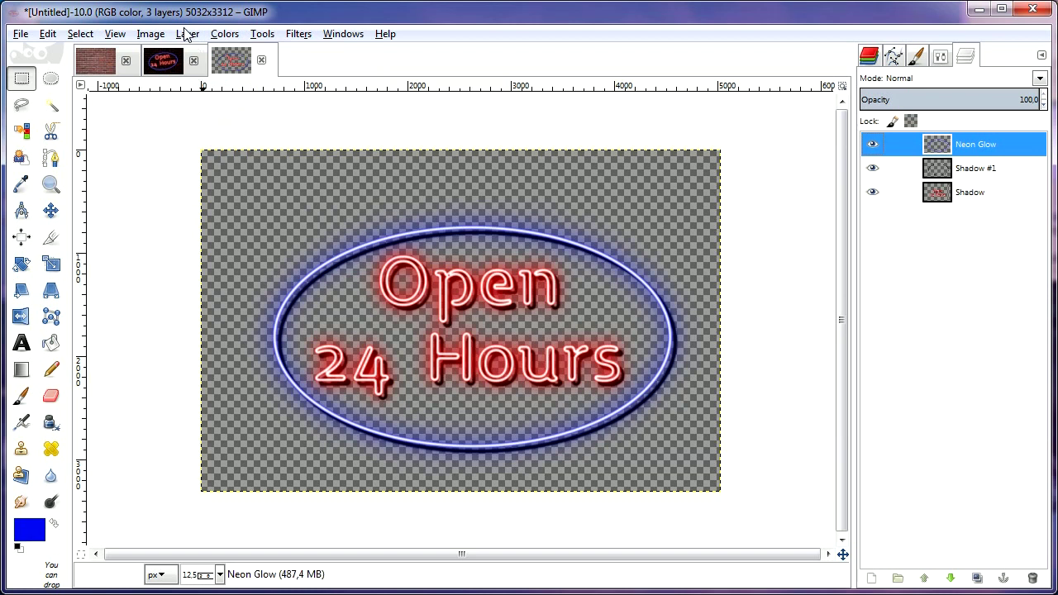
click(187, 34)
click(212, 138)
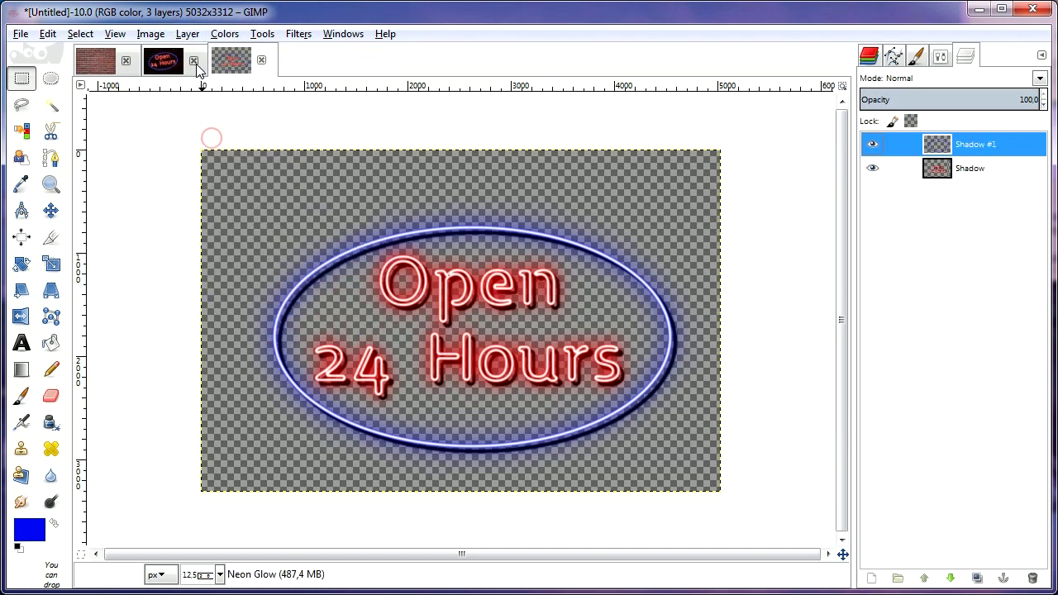
click(186, 34)
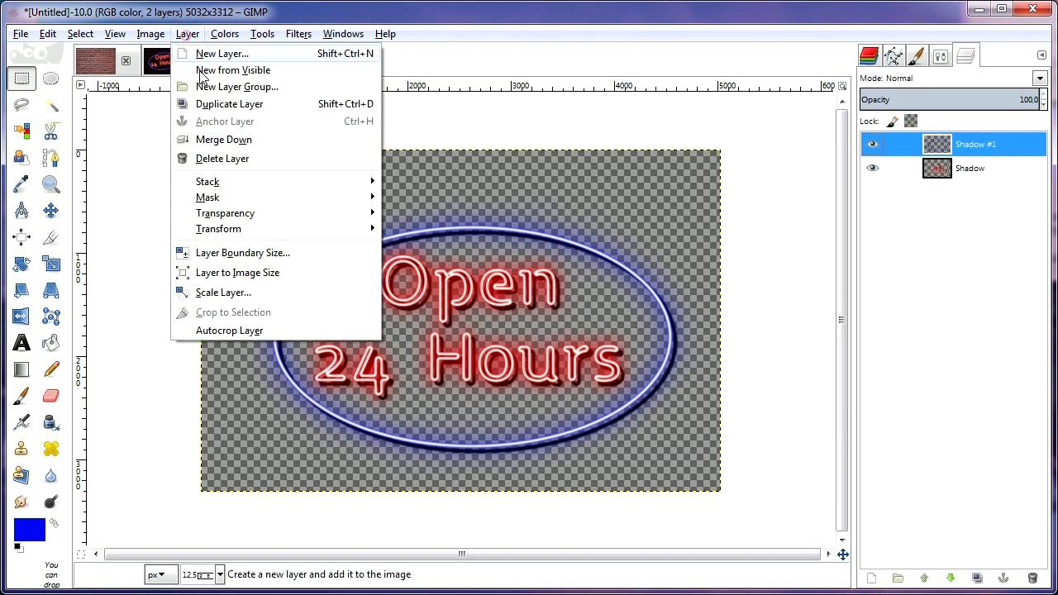
click(218, 140)
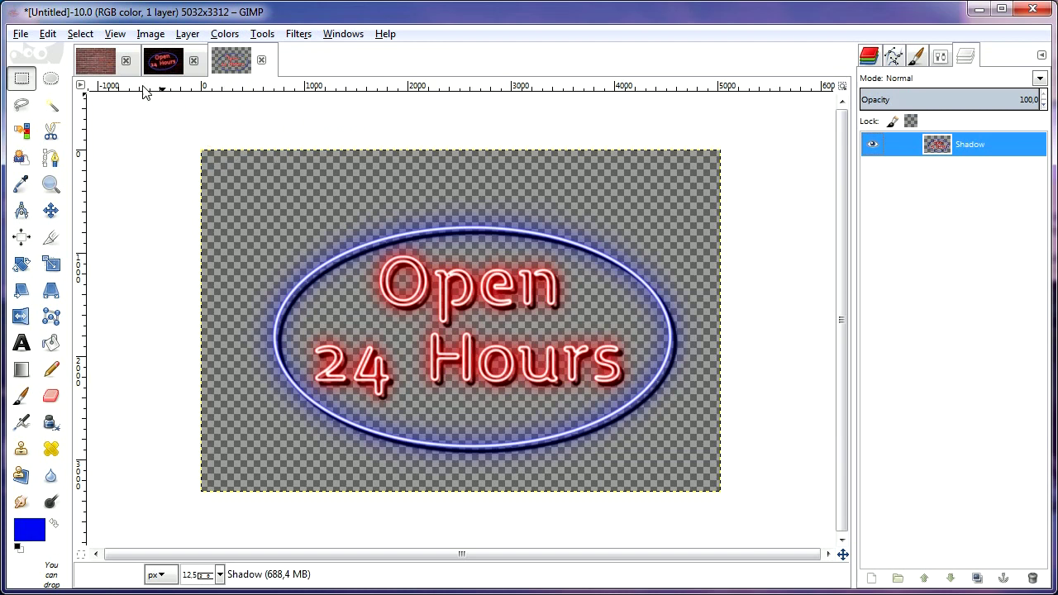
Switch to the brick wall image, select all of it and copy it.
click(94, 70)
click(80, 34)
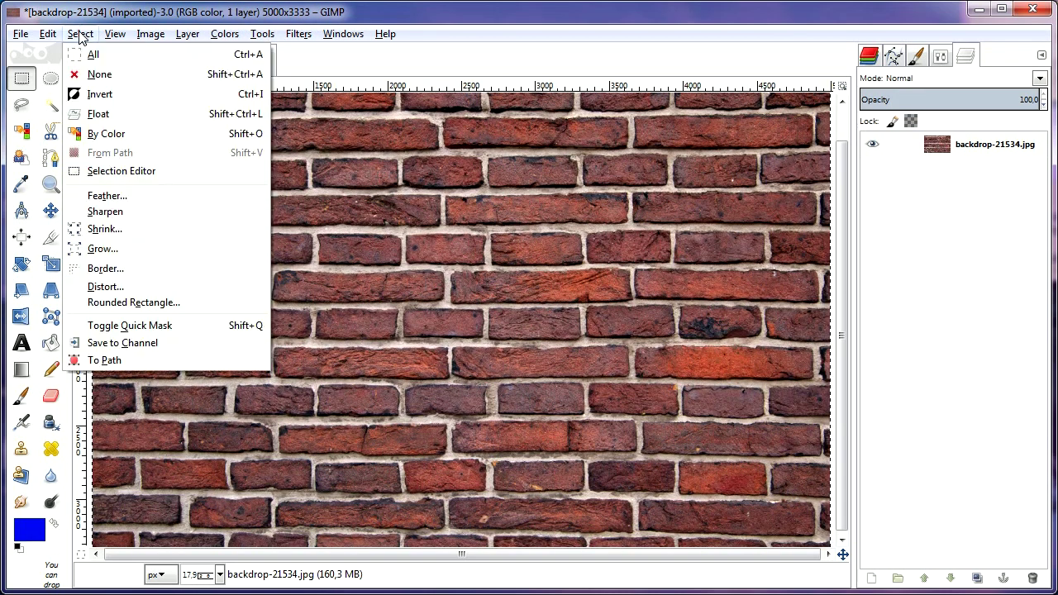
click(93, 54)
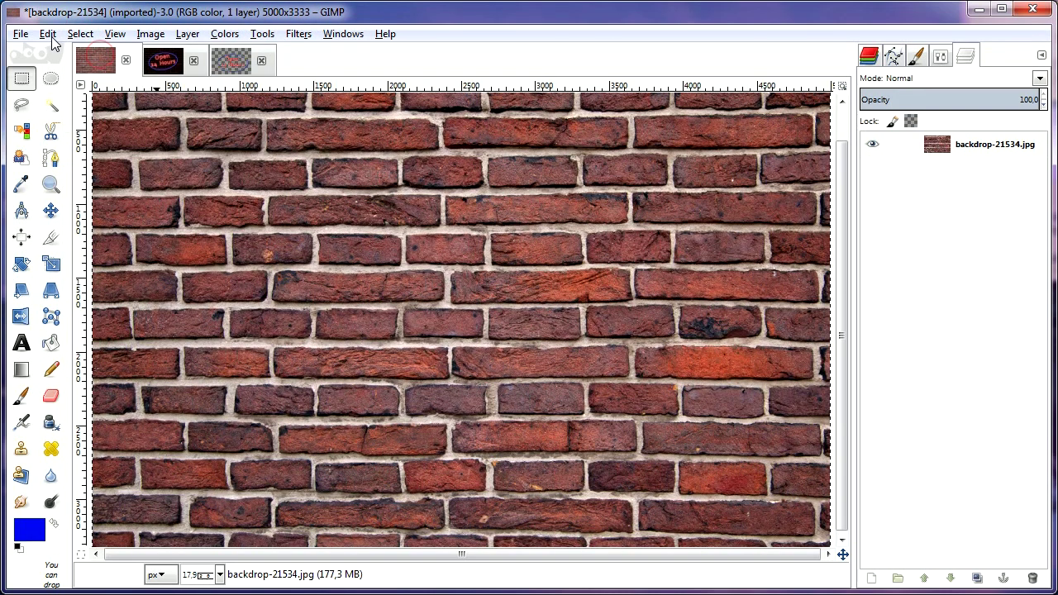
click(51, 38)
click(102, 150)
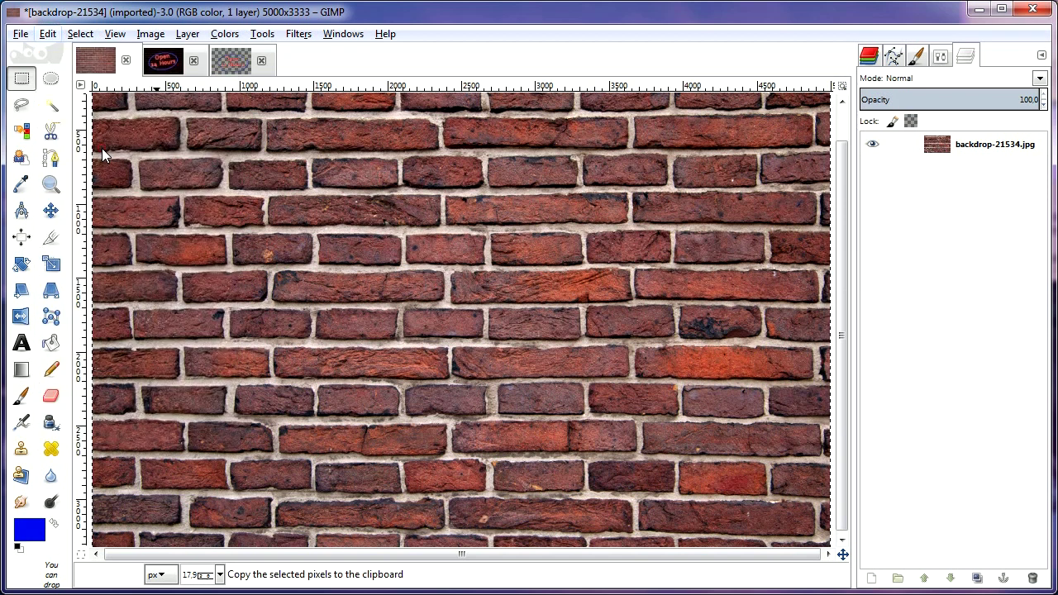
Paste the brick wall as a new layer in the neon sign image and lower it beneath the Shadow layer.
click(225, 70)
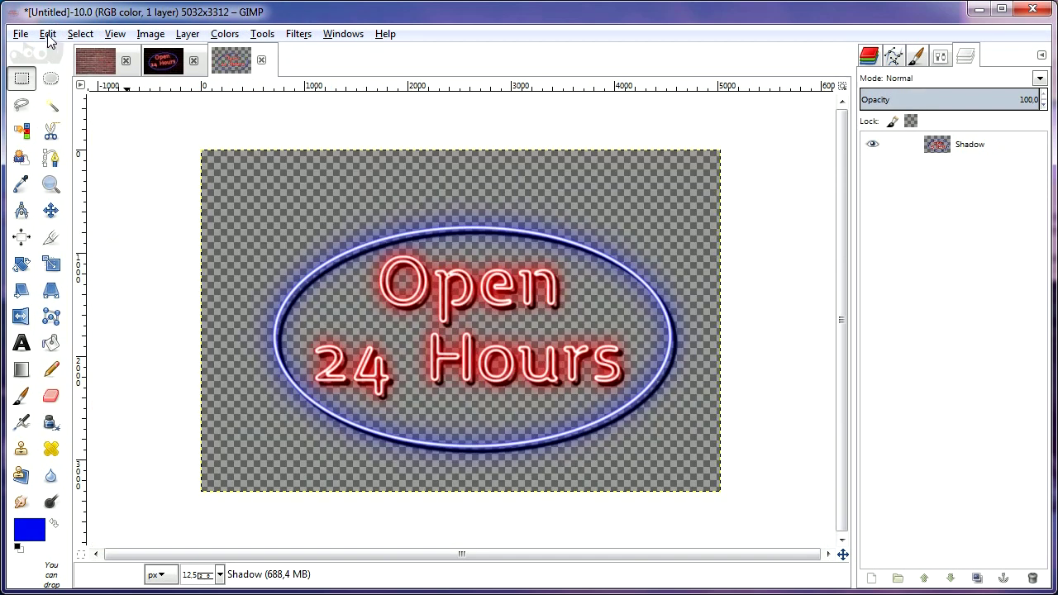
click(49, 34)
mouse_move(165, 216)
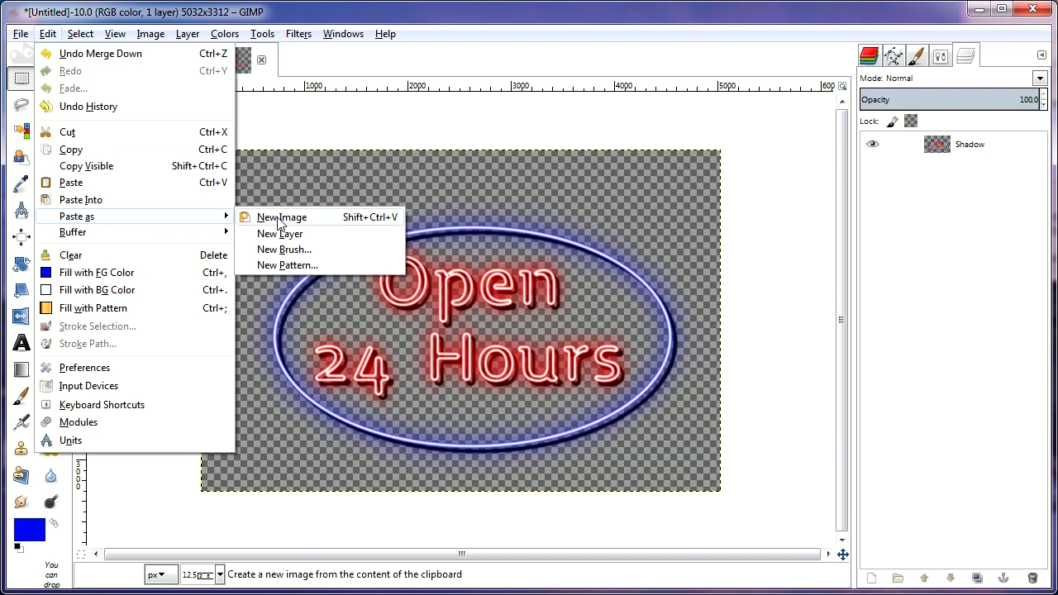
click(309, 233)
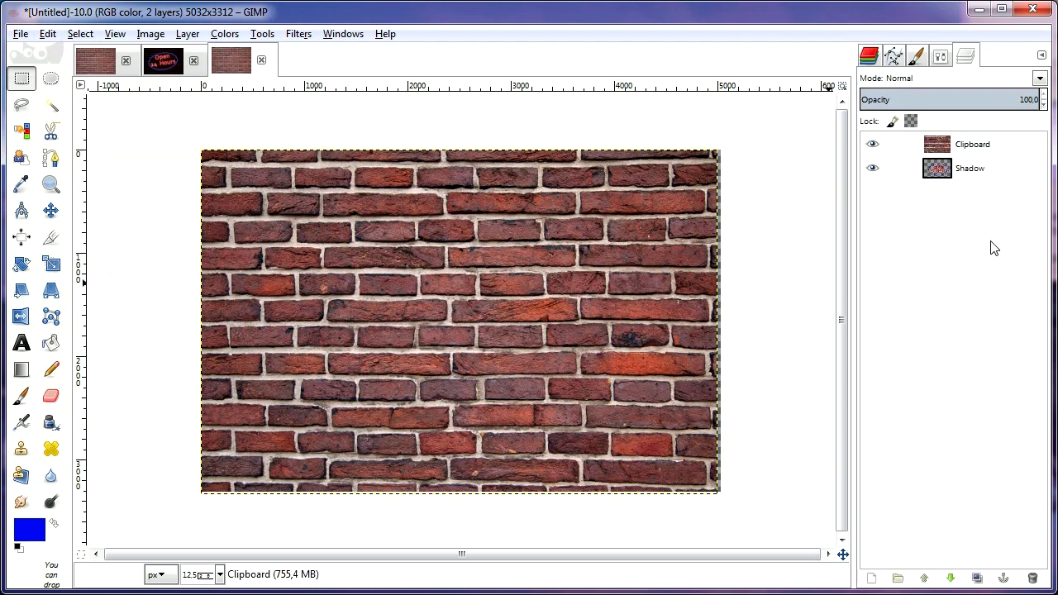
click(952, 579)
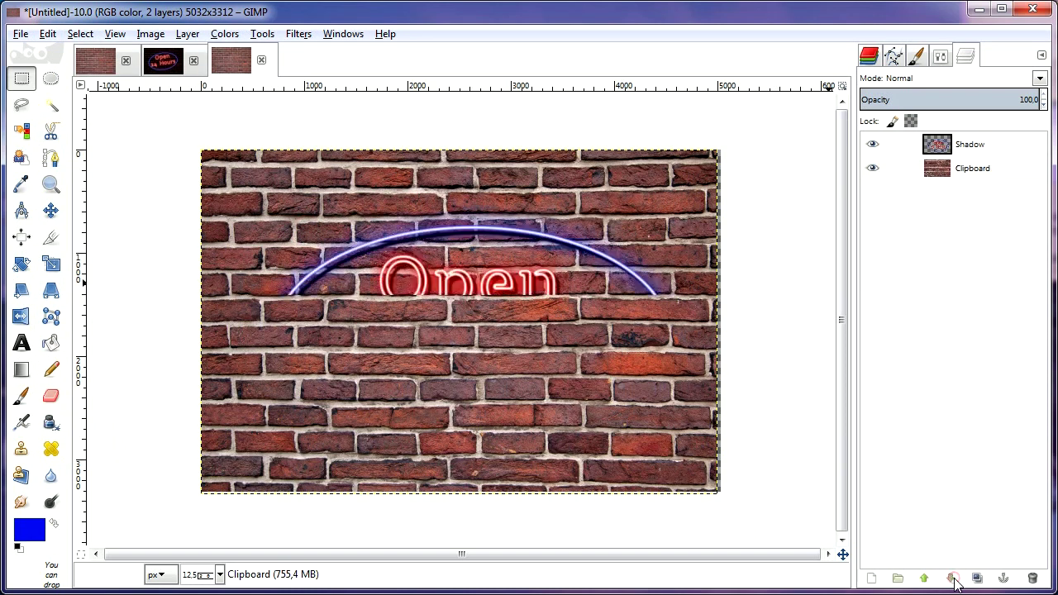
Scale the brick wall layer from opposite corners to about 5132 × 3421 pixels, extending past the canvas edges.
click(49, 264)
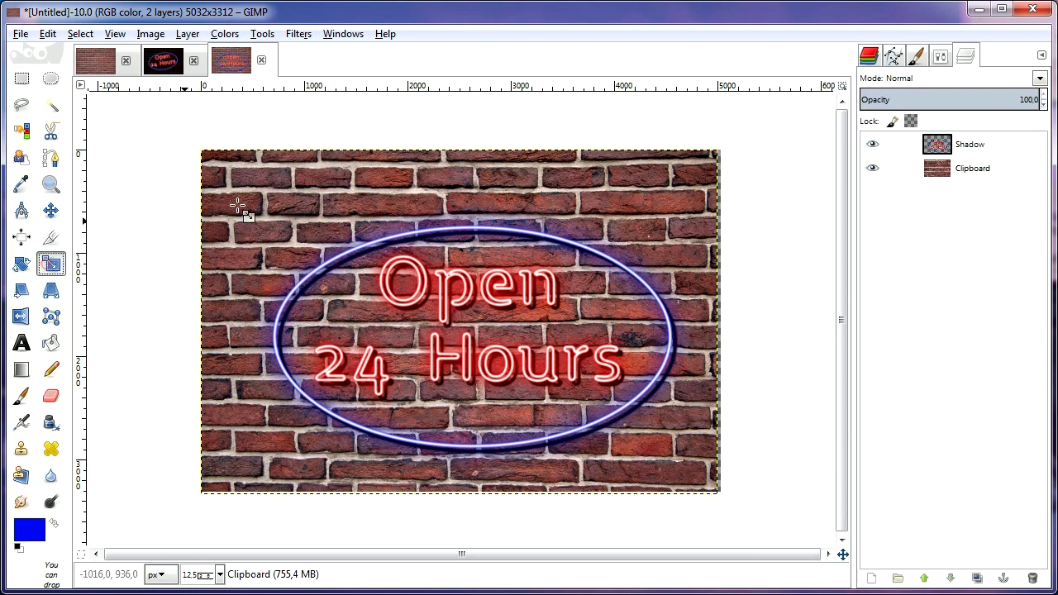
click(246, 207)
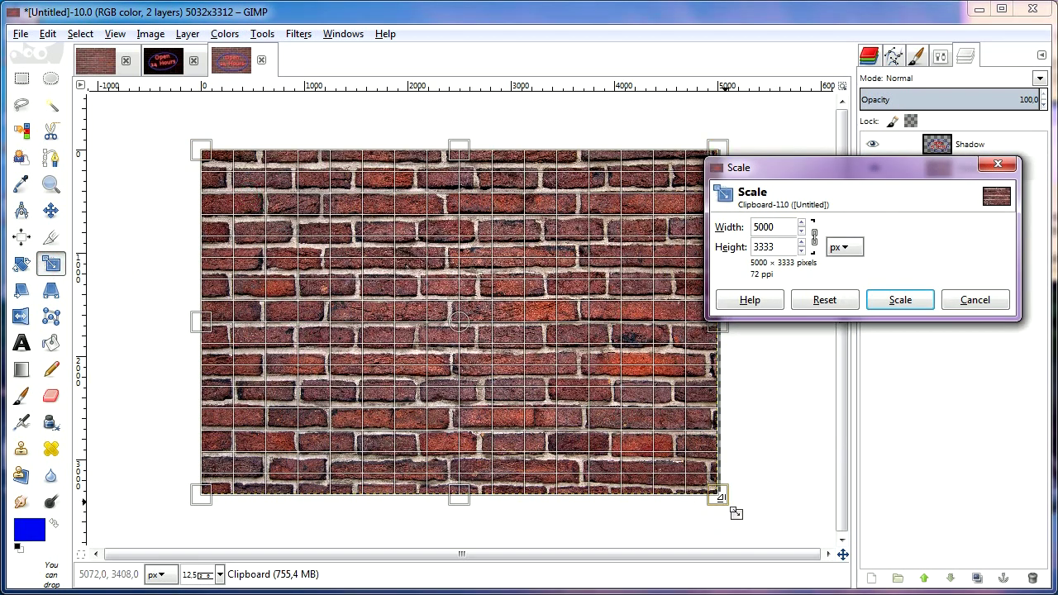
drag(735, 514, 765, 518)
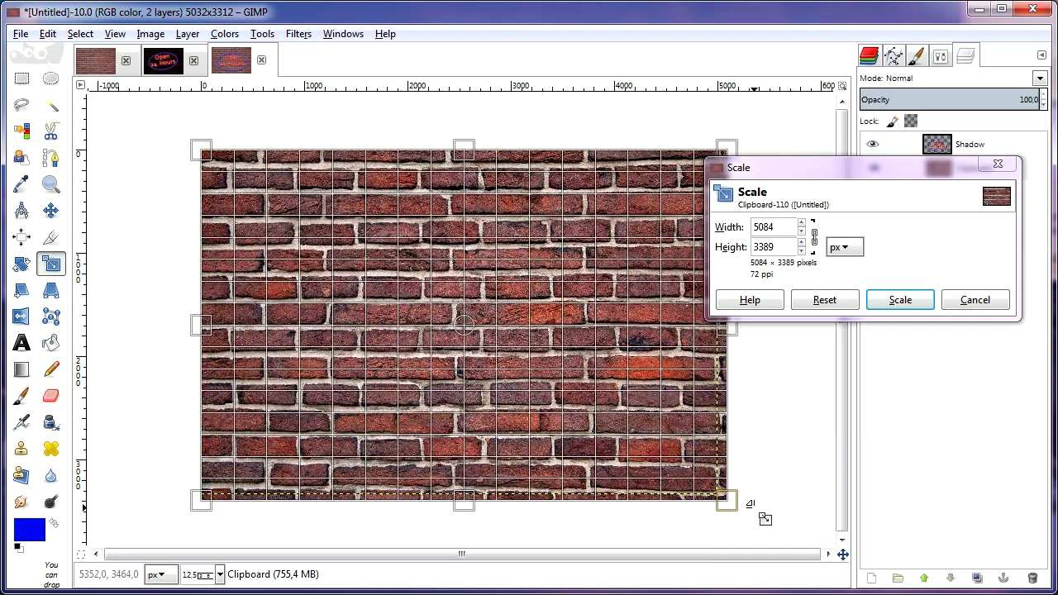
drag(198, 147, 194, 146)
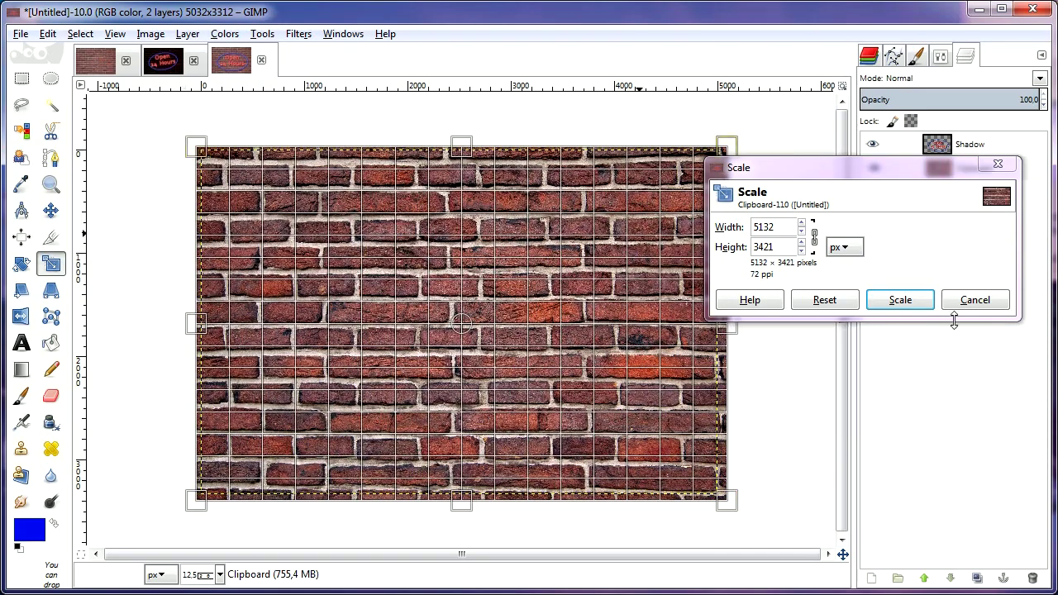
click(899, 300)
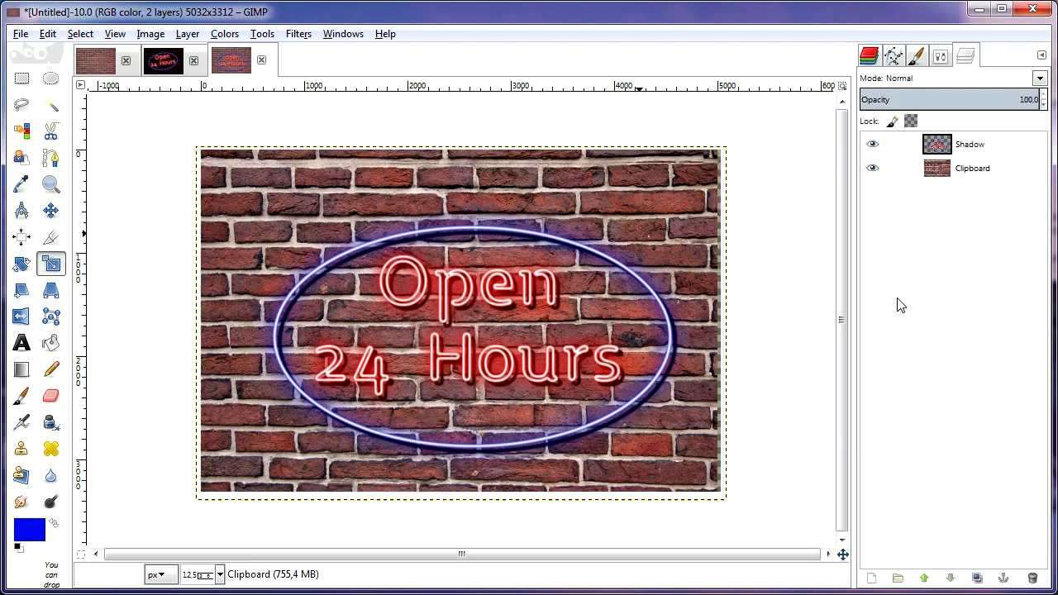
Darken the brick wall layer strongly with Curves by pulling the upper part of the smooth Value curve well down.
click(939, 174)
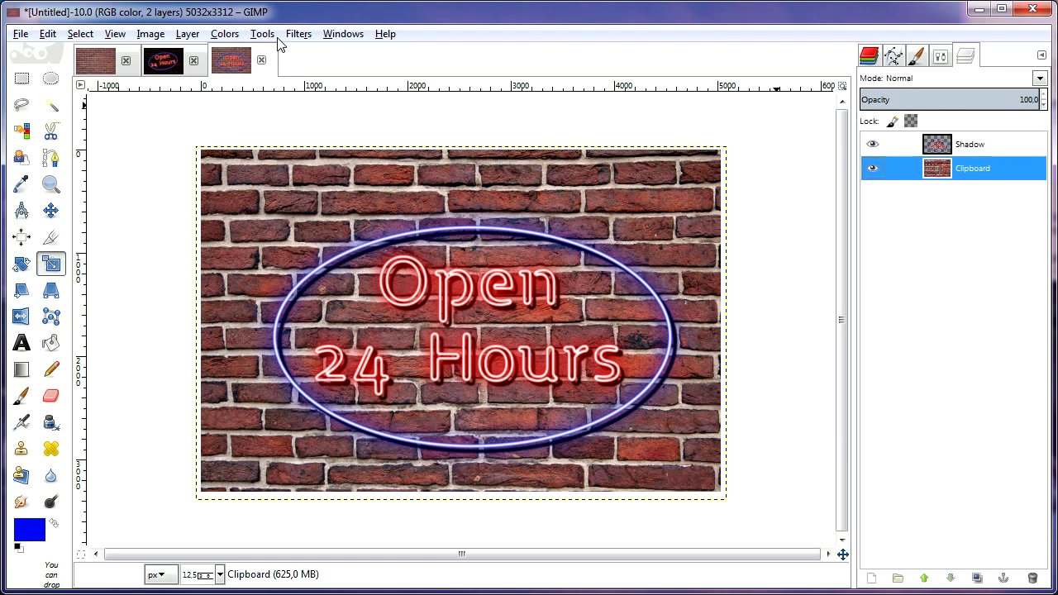
click(224, 34)
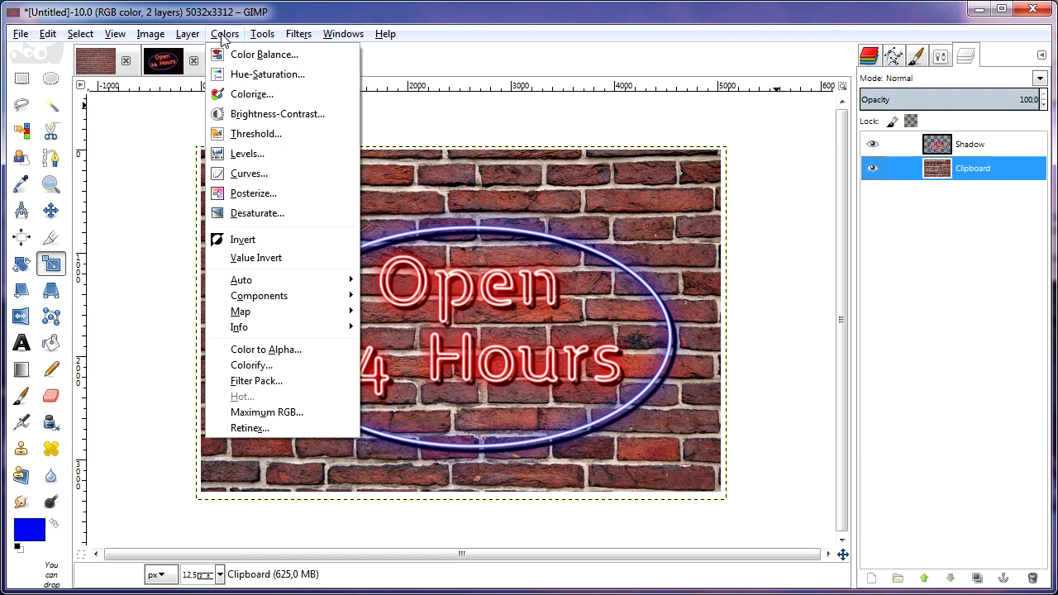
click(311, 181)
drag(693, 286, 731, 356)
click(673, 517)
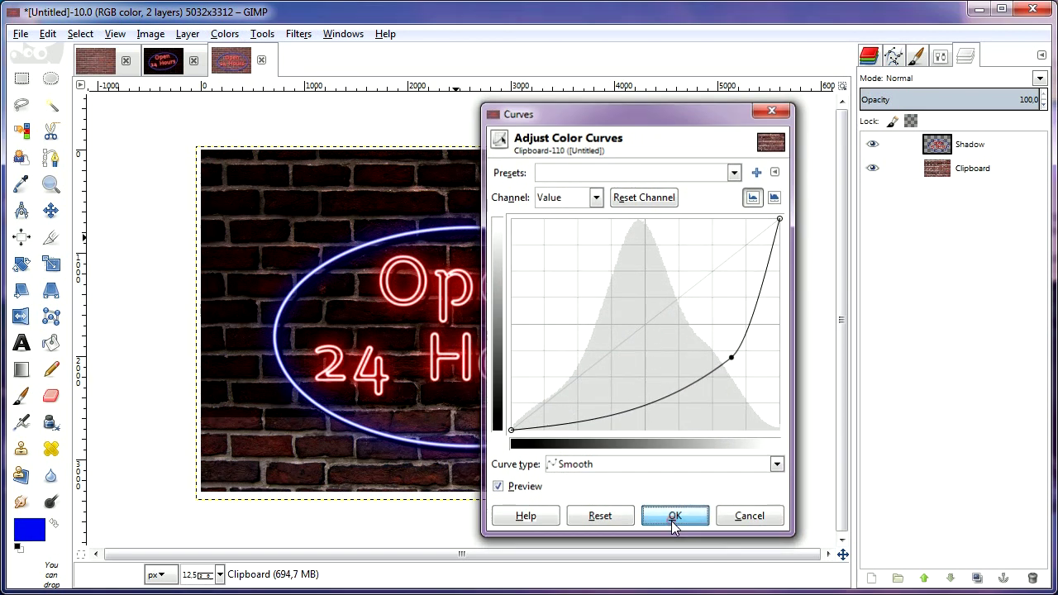
Move the Shadow layer with the neon sign about 72 pixels left and 48 pixels up on the wall.
click(936, 154)
key(m)
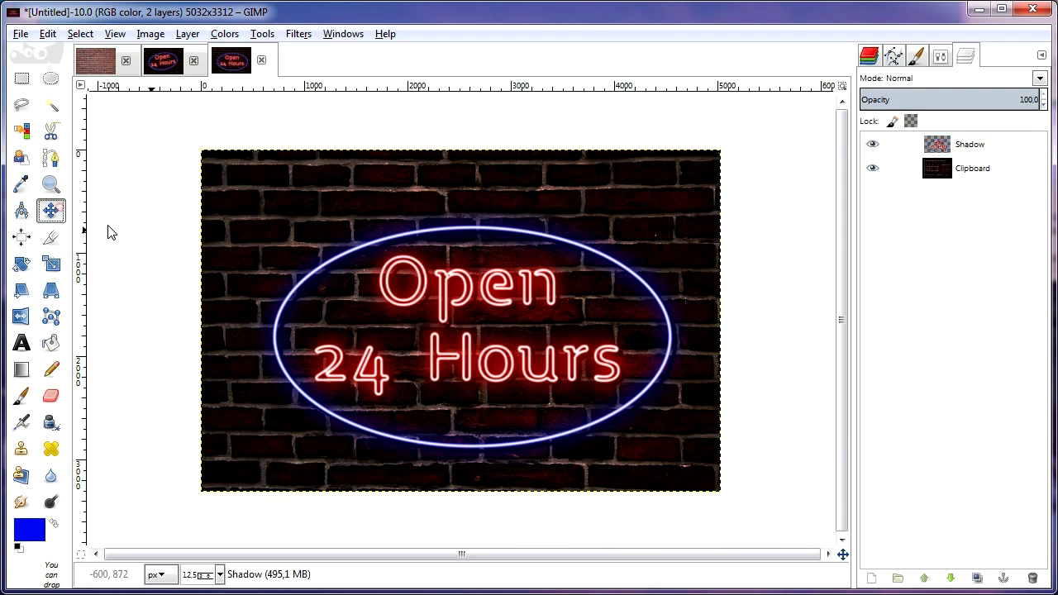
drag(416, 307, 408, 302)
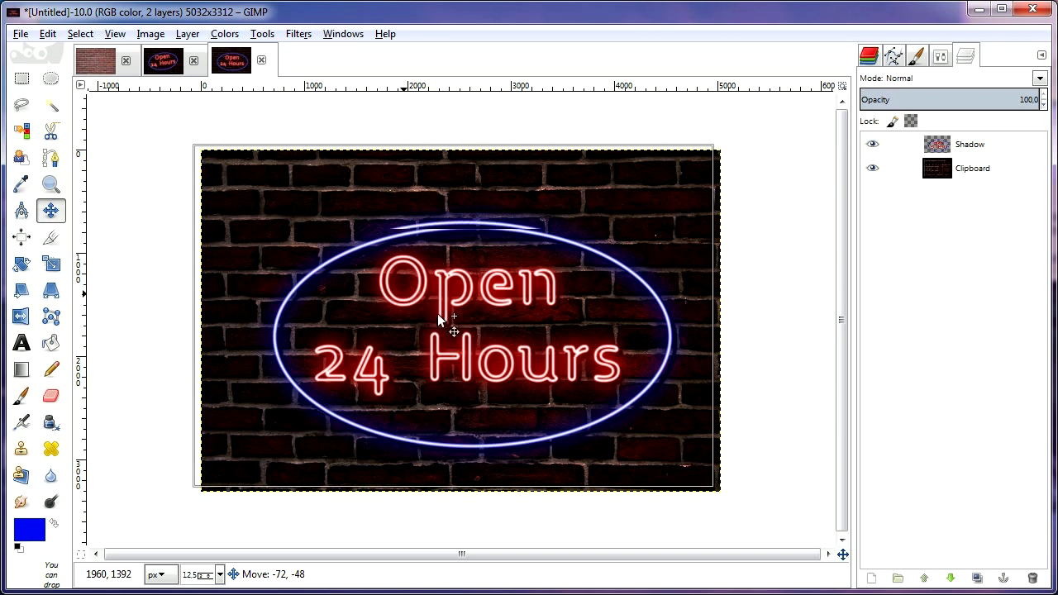
drag(543, 310, 545, 312)
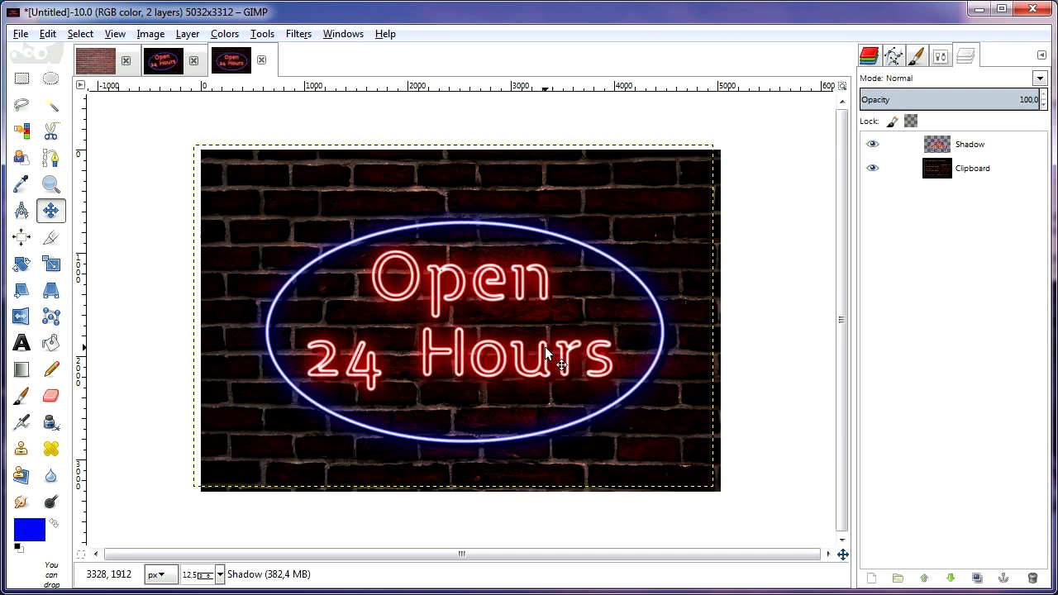
Rotate the Shadow layer with the neon sign by about -10.59 degrees around its centre.
click(21, 262)
click(515, 266)
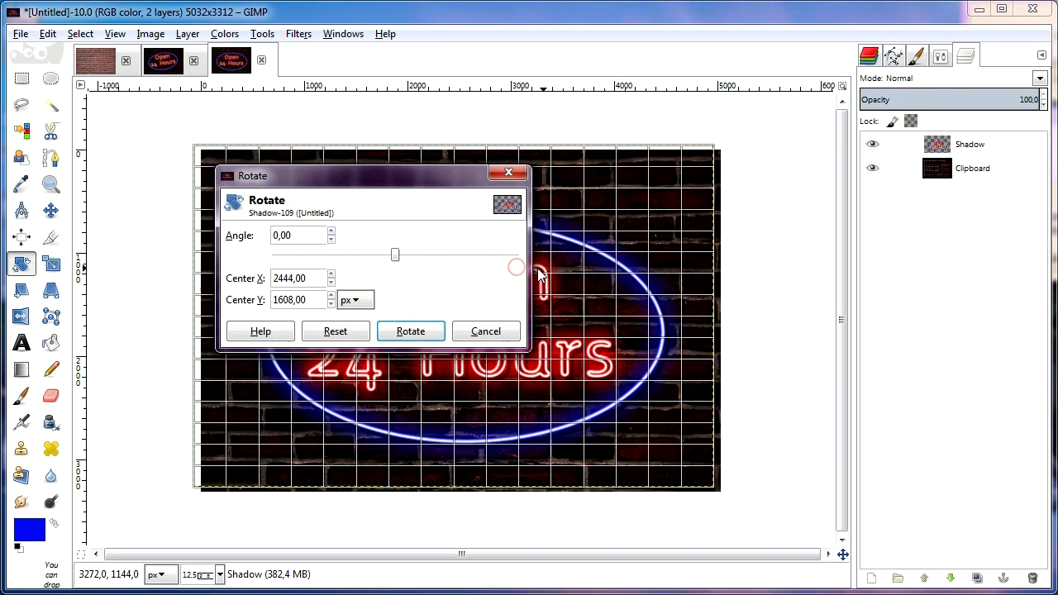
drag(419, 189, 849, 132)
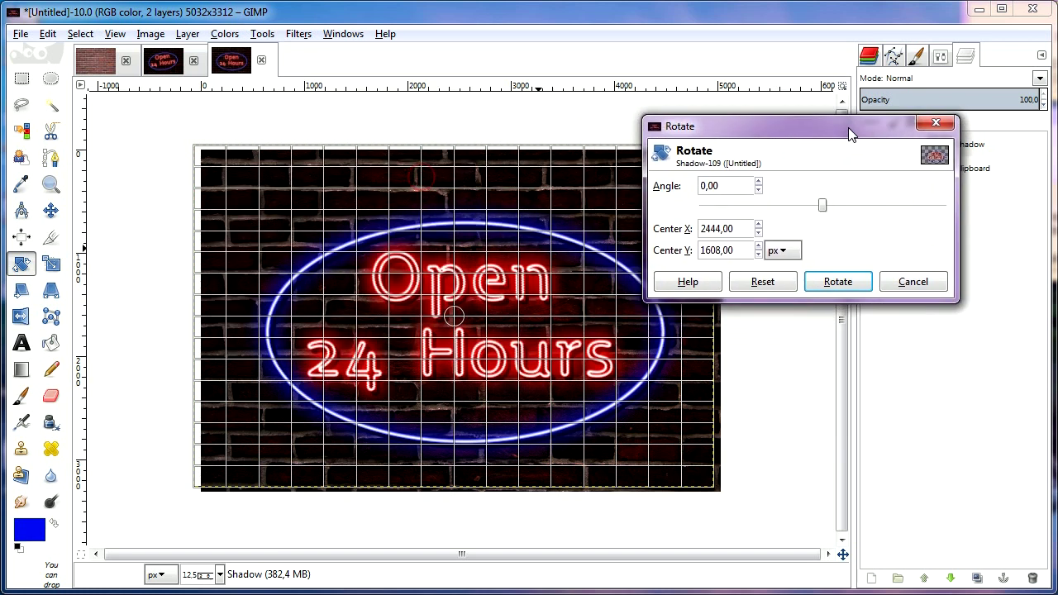
drag(823, 212, 816, 211)
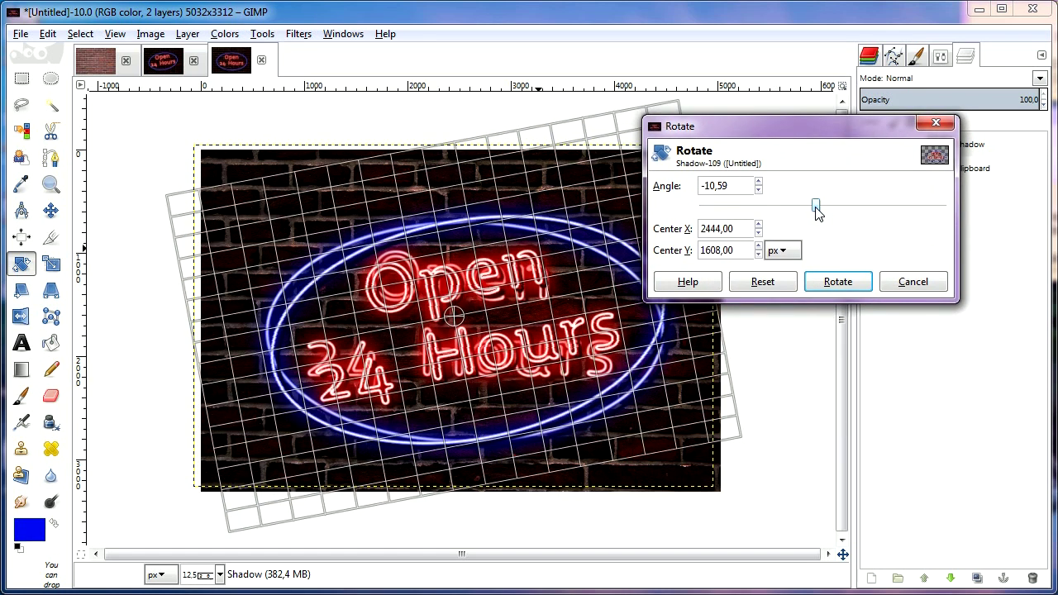
click(838, 281)
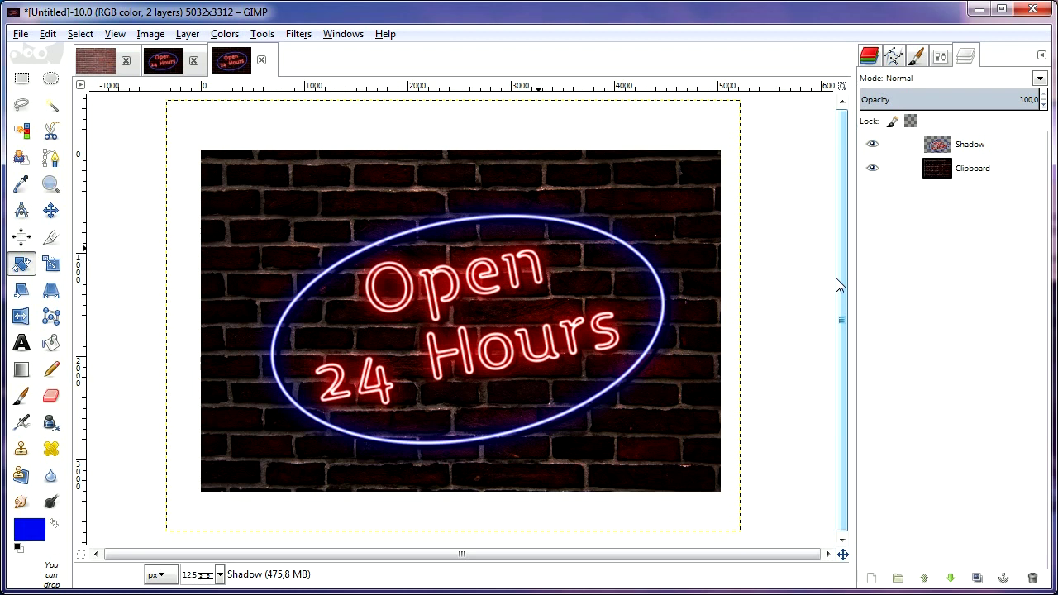
Hide and show the Shadow and Clipboard layers to examine the neon sign and the brick wall separately.
click(882, 145)
click(872, 144)
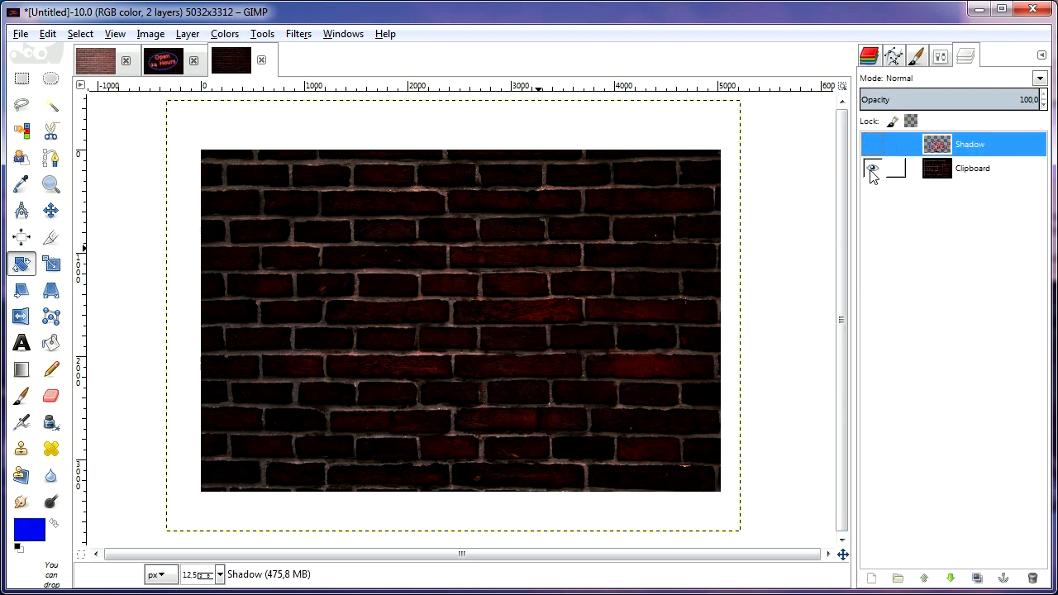
click(872, 170)
click(873, 169)
click(873, 146)
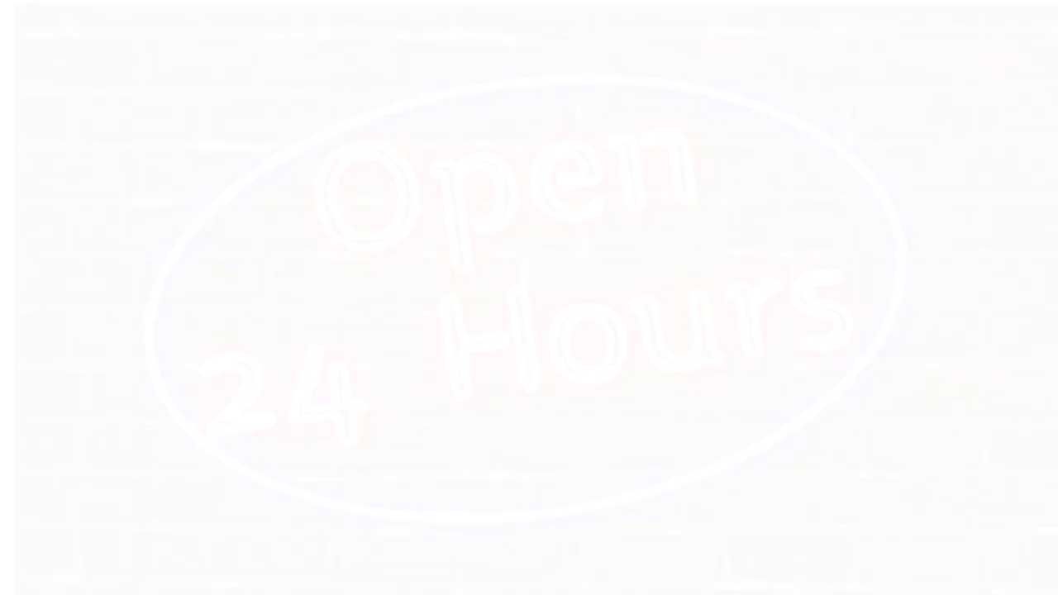